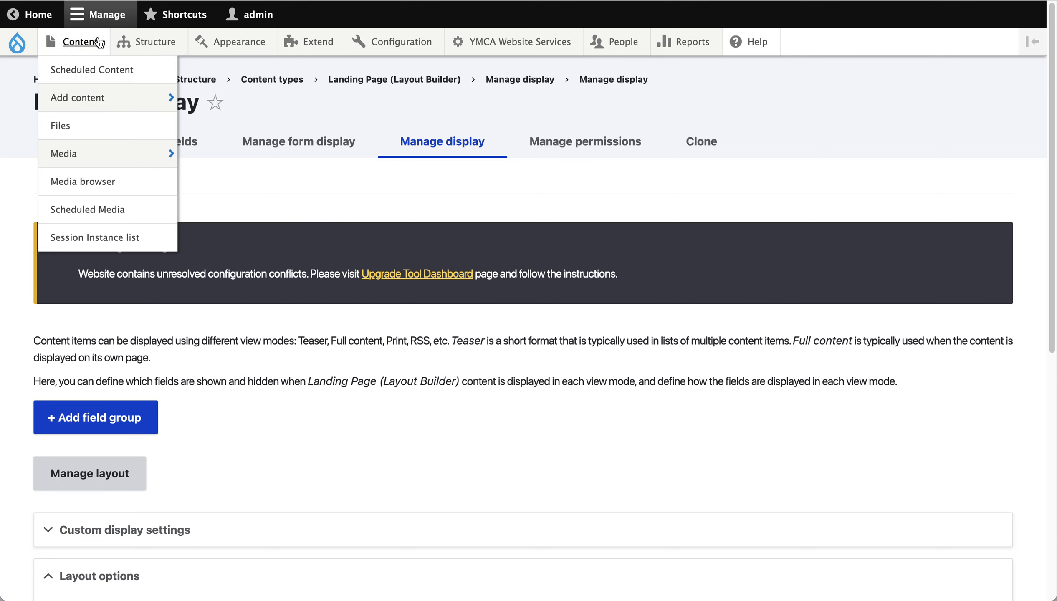
Open the layout template of the Landing Page (Layout Builder) content type's default display and dismiss the status message
mouse_move(125, 45)
mouse_move(145, 134)
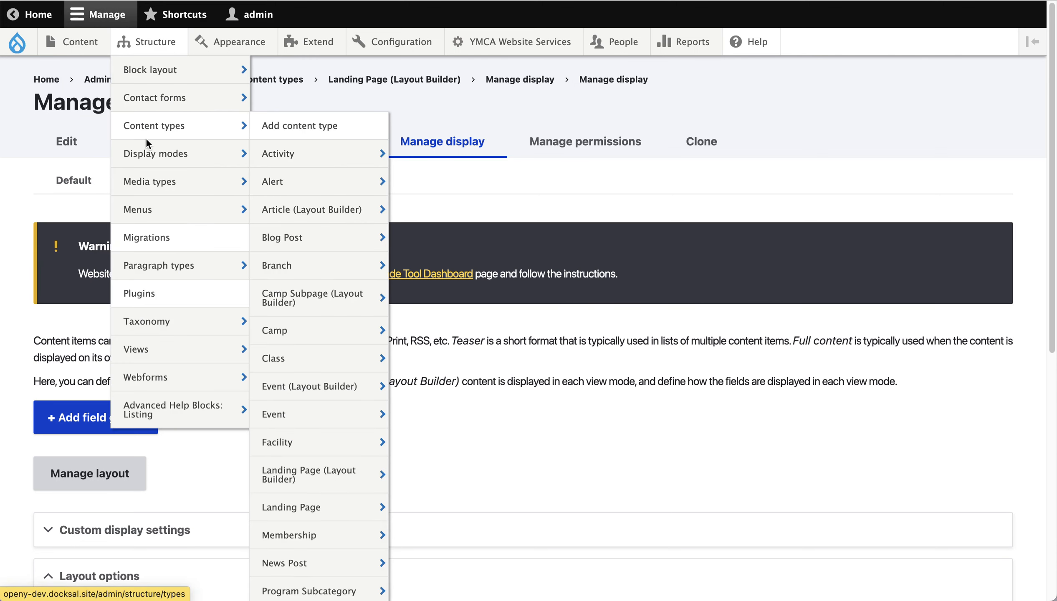
mouse_move(331, 465)
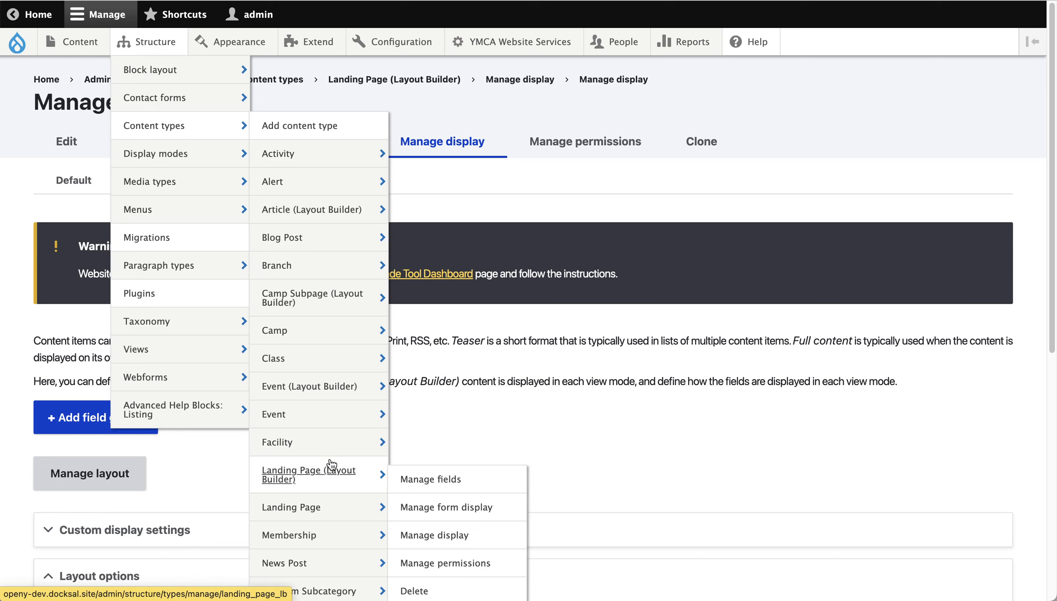
click(444, 536)
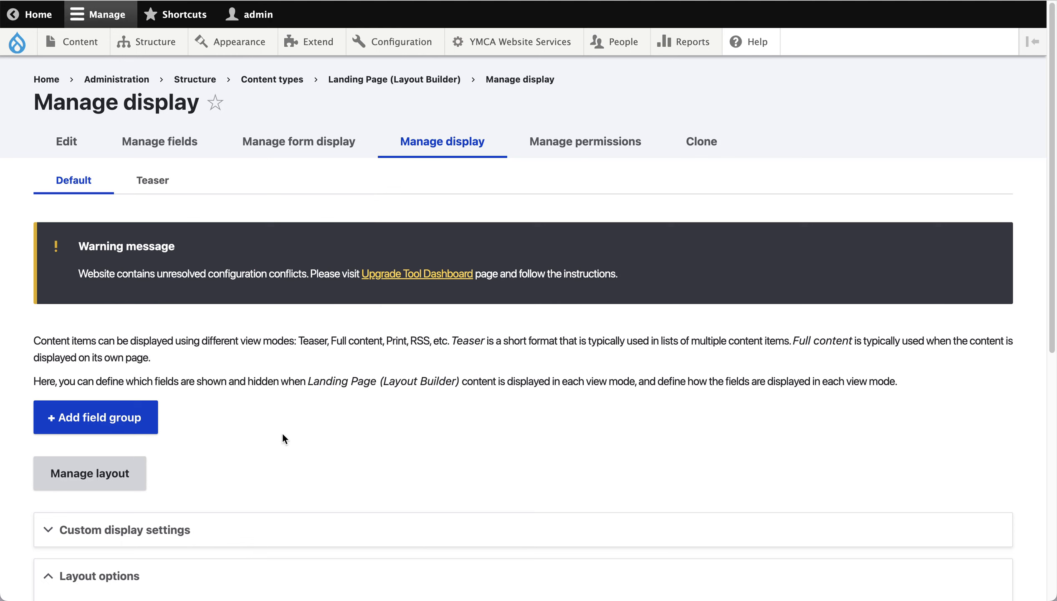
double_click(92, 180)
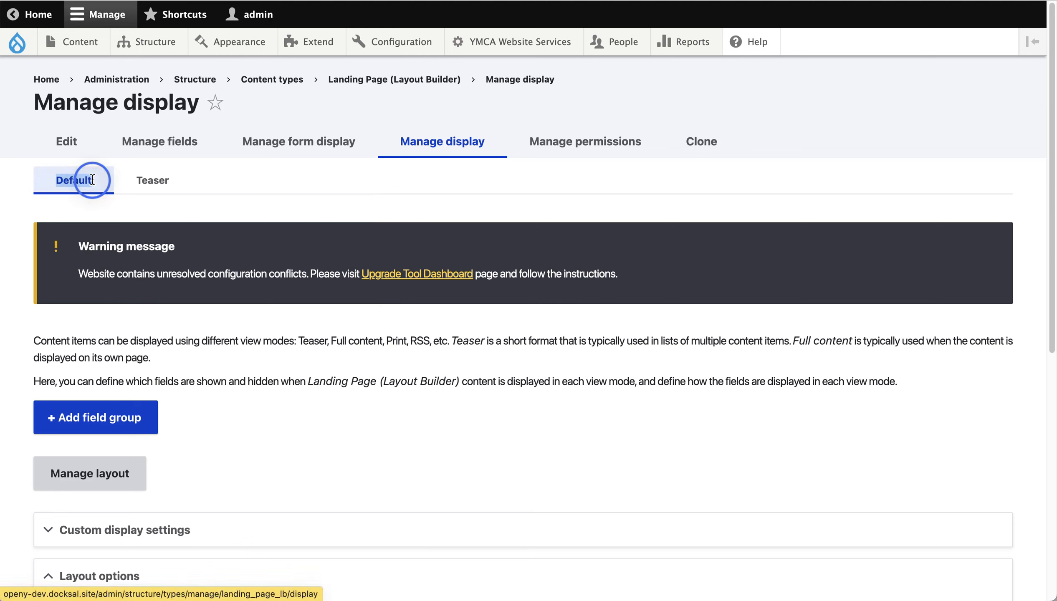
click(107, 481)
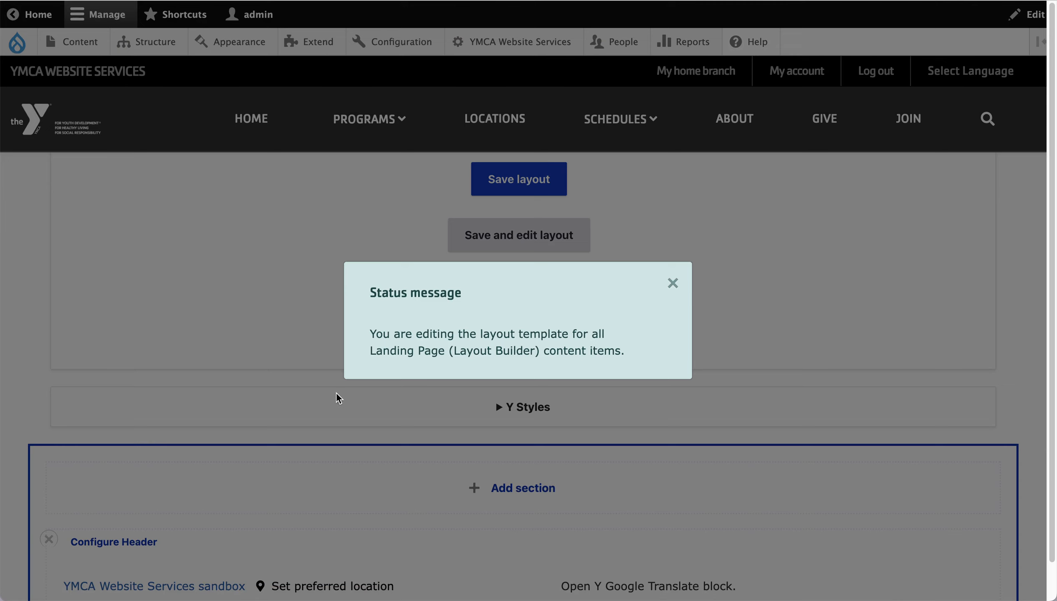
click(342, 219)
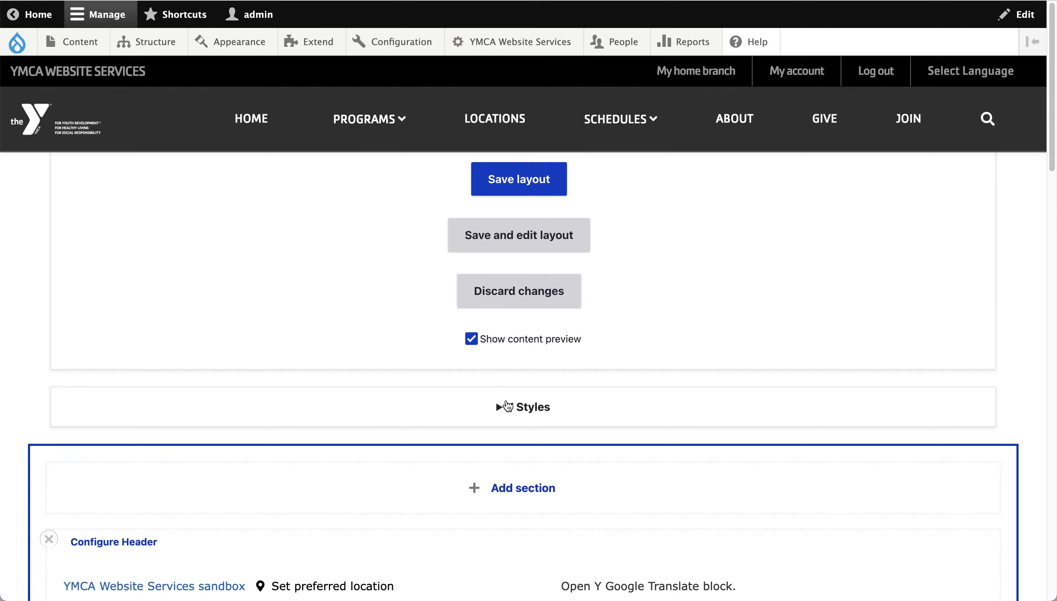
Expand the template's Y Styles and review the color scheme, border, alignment and button options
click(509, 406)
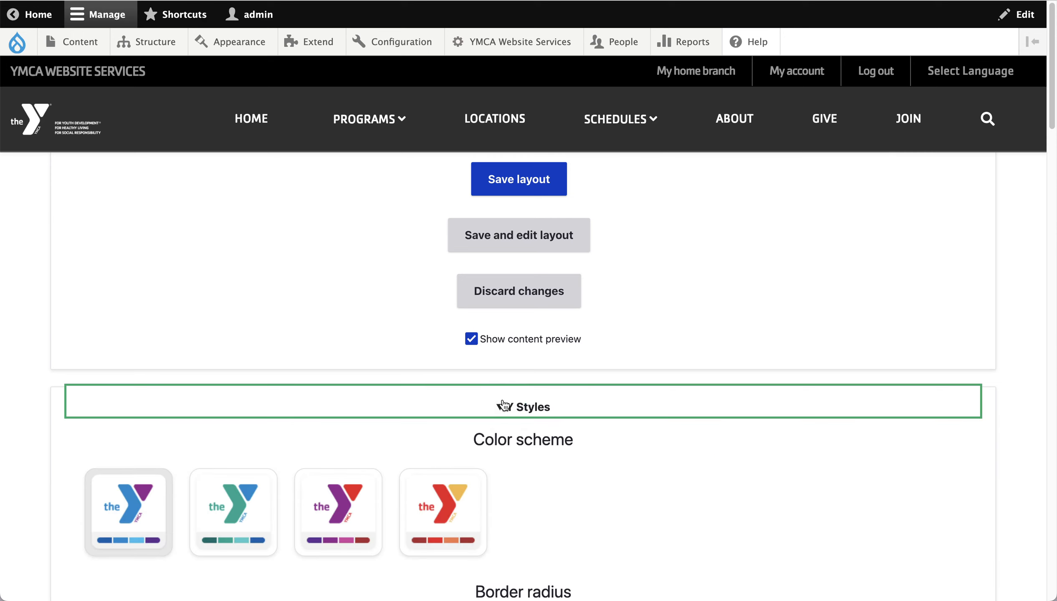
scroll(474, 396, down, 5)
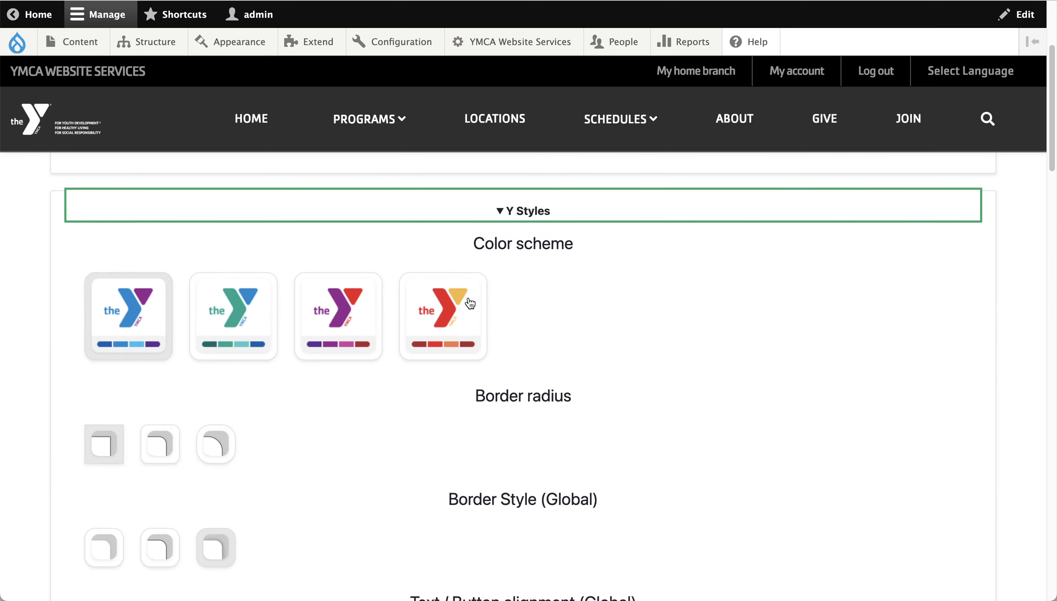
scroll(465, 303, down, 1)
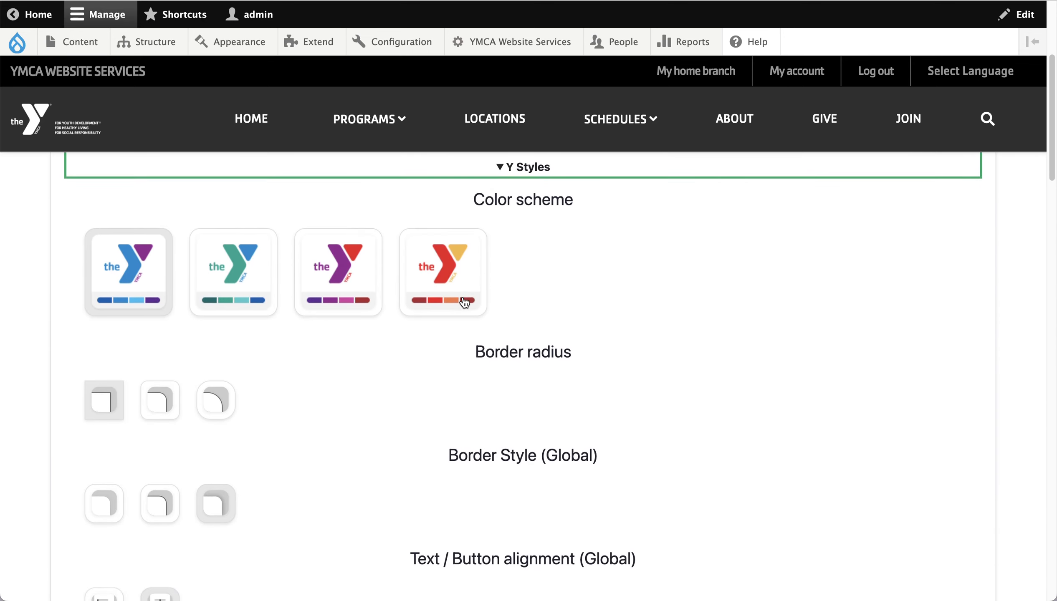
scroll(422, 399, down, 4)
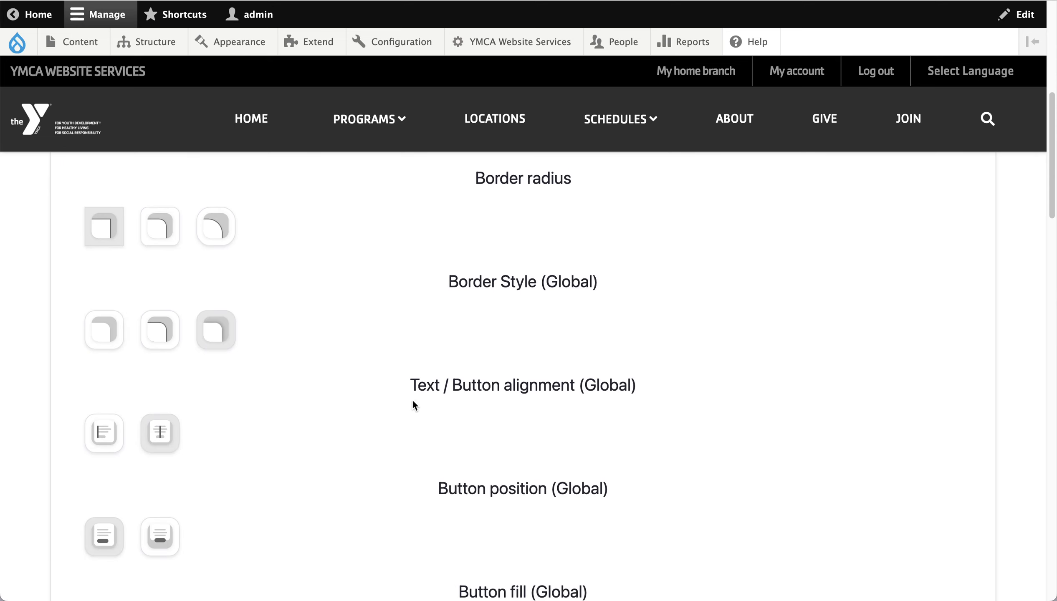
scroll(413, 403, down, 3)
scroll(414, 402, down, 2)
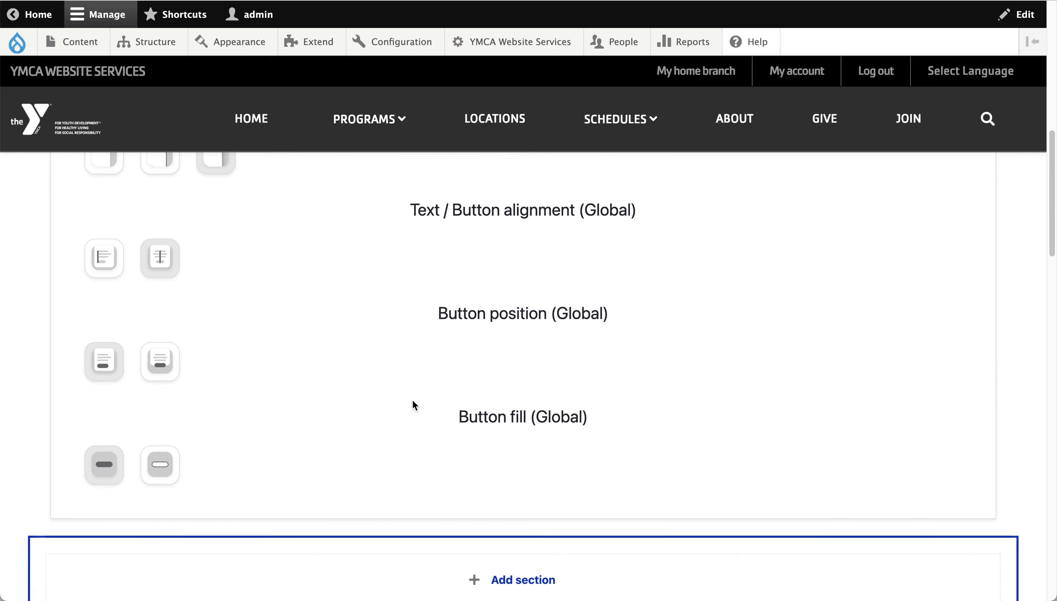
scroll(413, 406, up, 8)
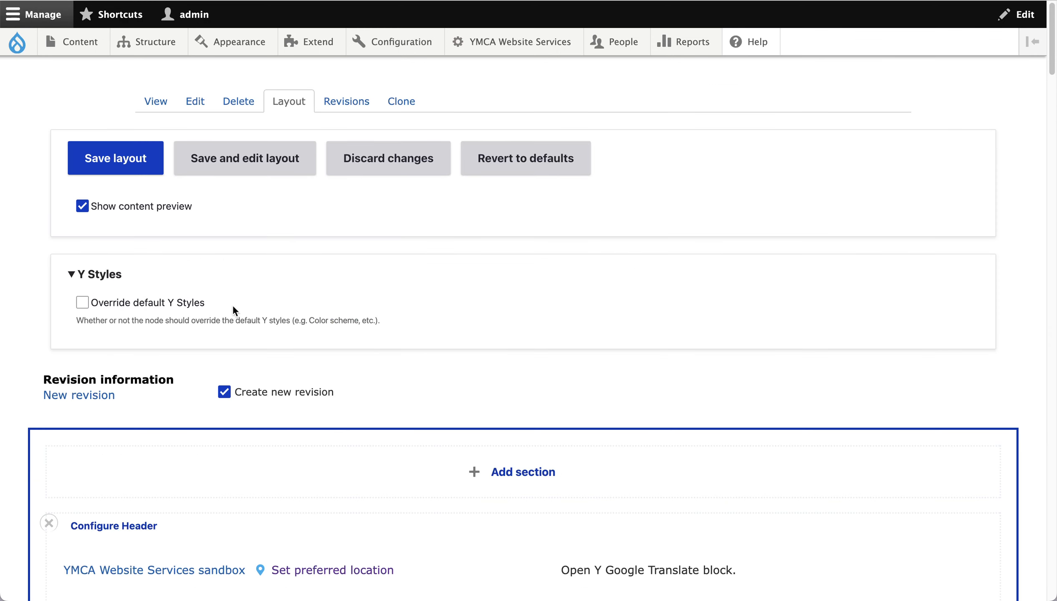
Inspect the Override default Y Styles setting in the current page's layout and in the layout of "An overridden page"
drag(205, 303, 194, 298)
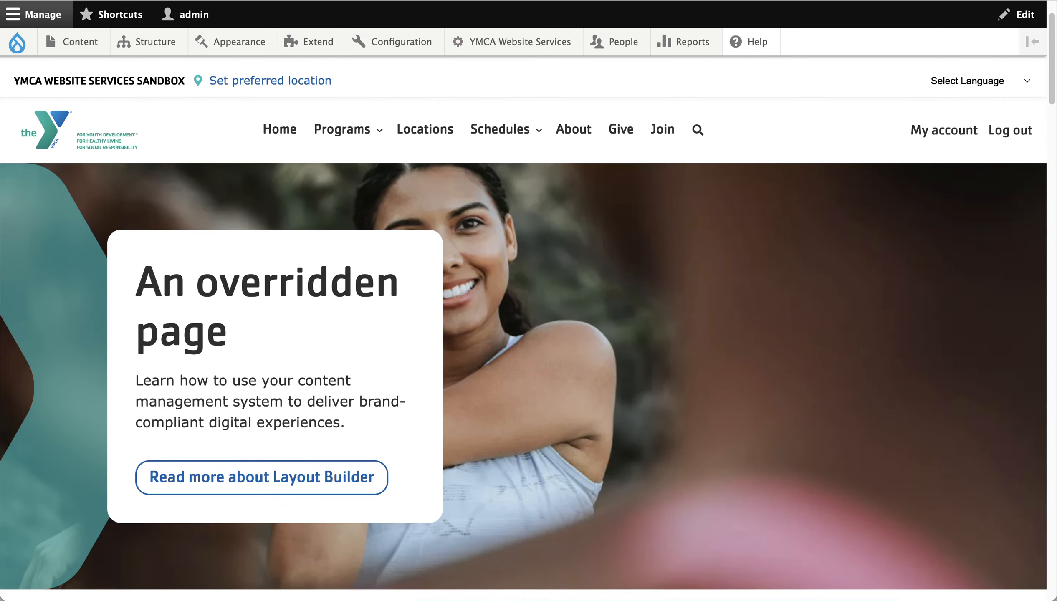
scroll(352, 141, up, 2)
click(277, 82)
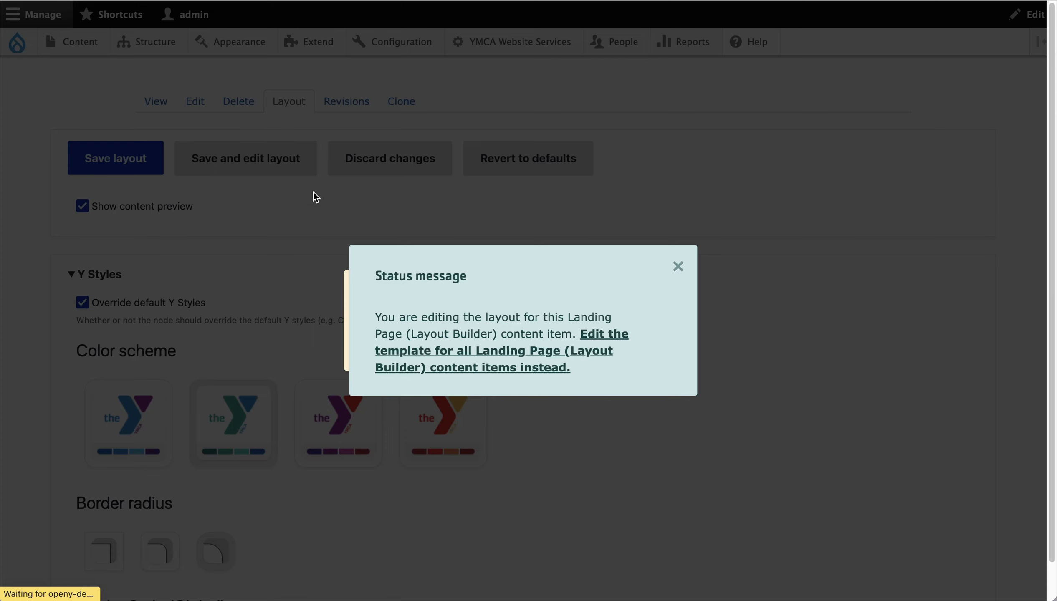
click(318, 224)
drag(126, 303, 256, 303)
click(255, 303)
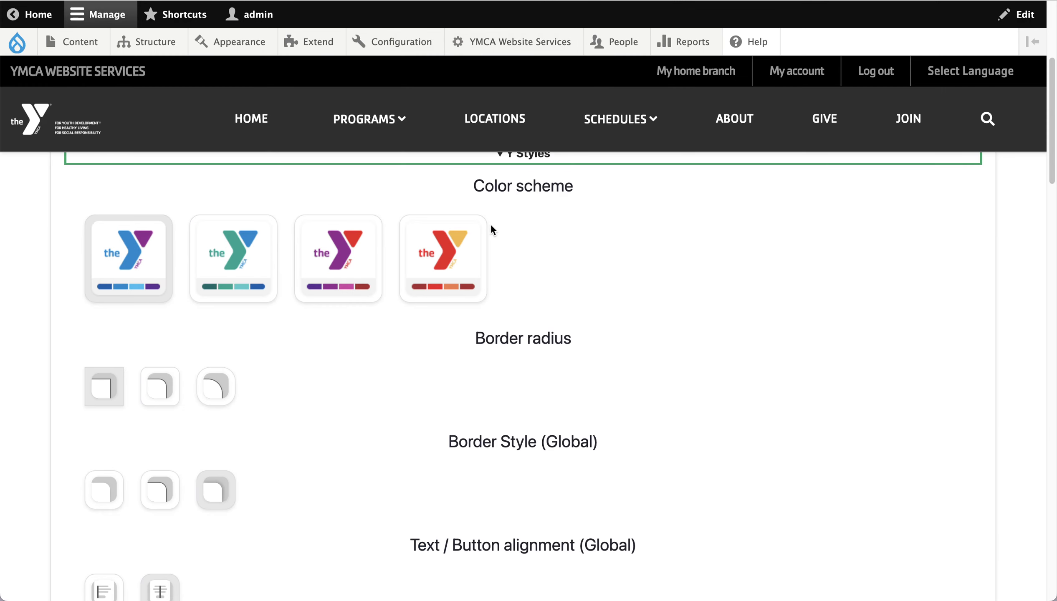
Set the template's default color scheme to the purple and red one and save the layout
scroll(492, 229, up, 1)
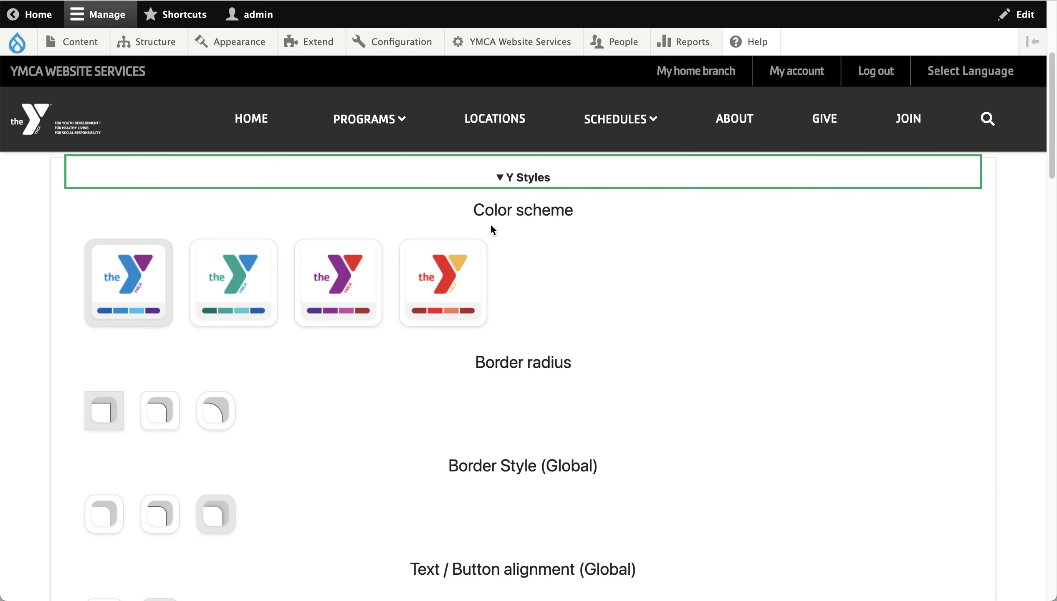
scroll(492, 229, up, 5)
scroll(491, 229, down, 4)
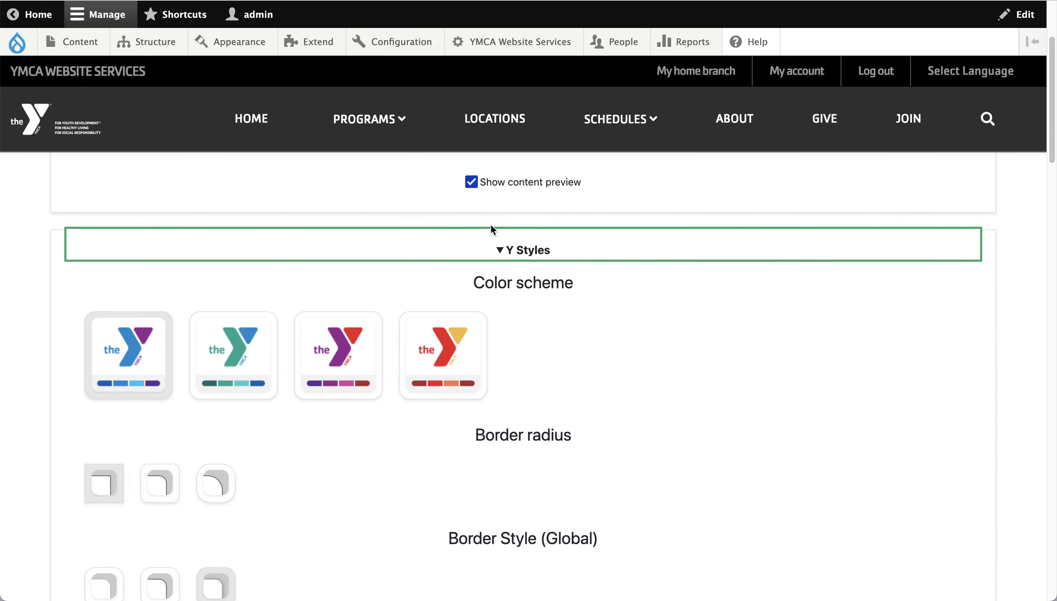
scroll(486, 233, down, 1)
click(321, 338)
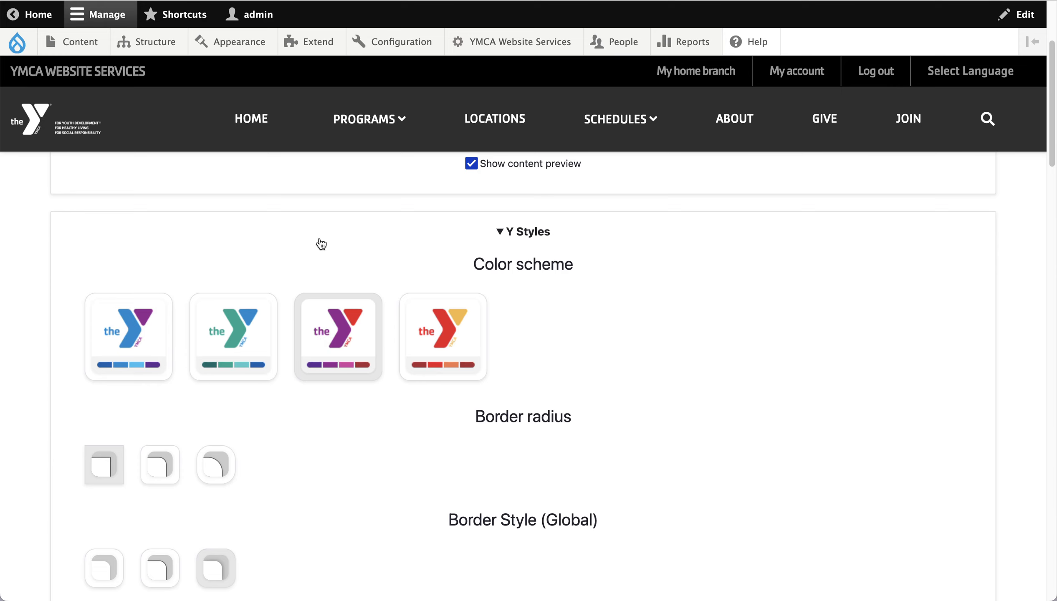
scroll(321, 244, up, 5)
click(516, 189)
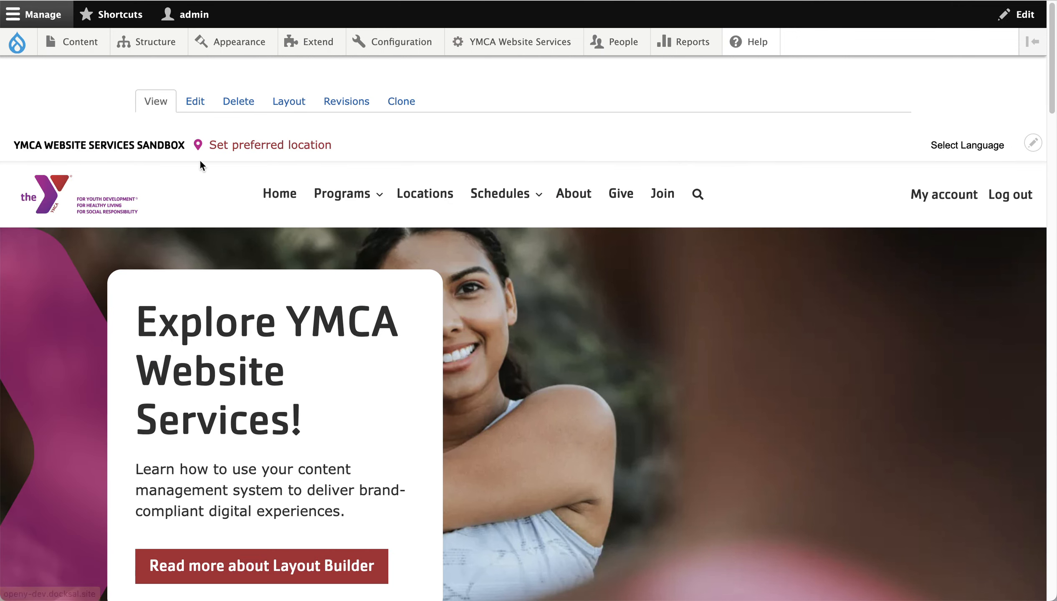
Compare the styling of the "Explore YMCA Website Services!" page with that of "An overridden page"
scroll(207, 241, down, 5)
scroll(207, 241, down, 18)
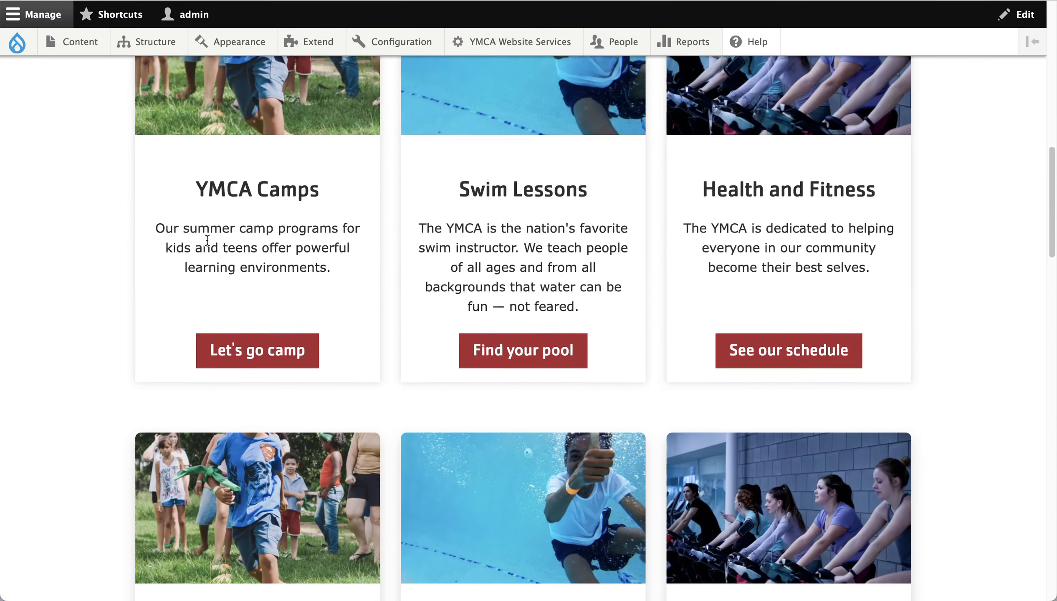
scroll(208, 243, up, 15)
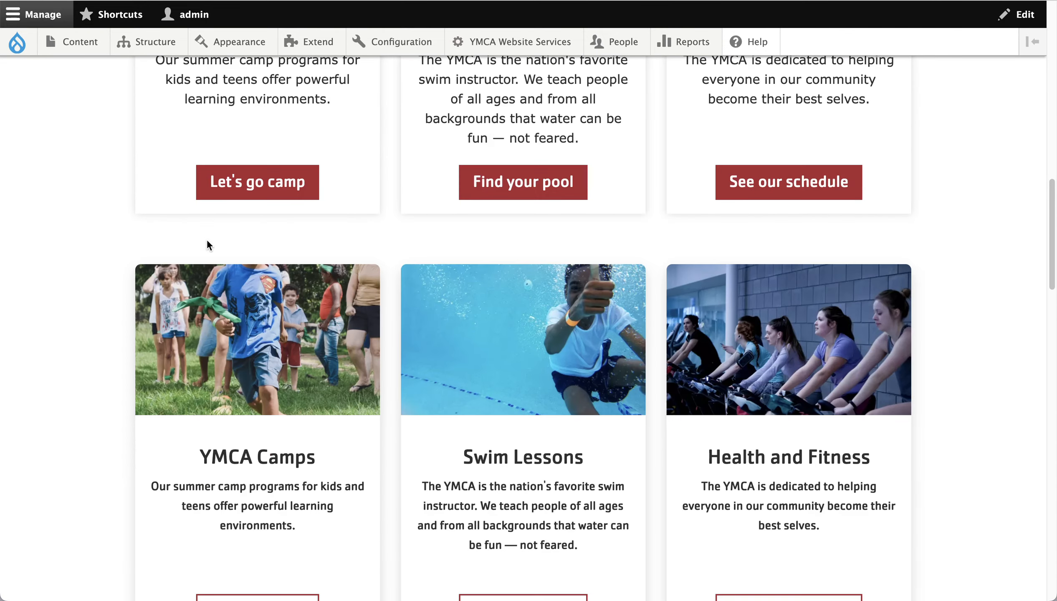
scroll(207, 240, up, 8)
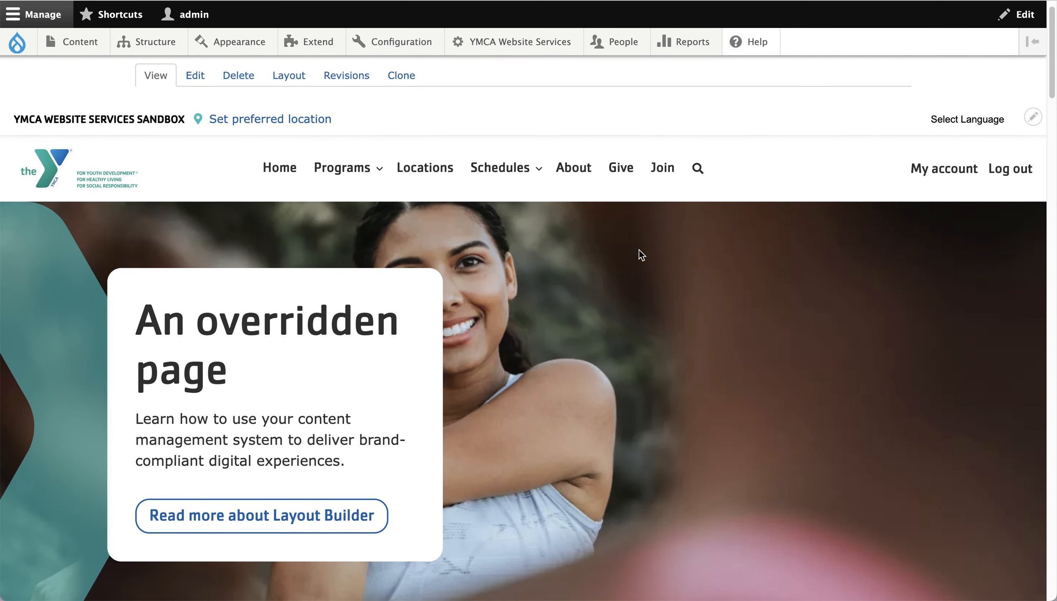
scroll(613, 257, down, 10)
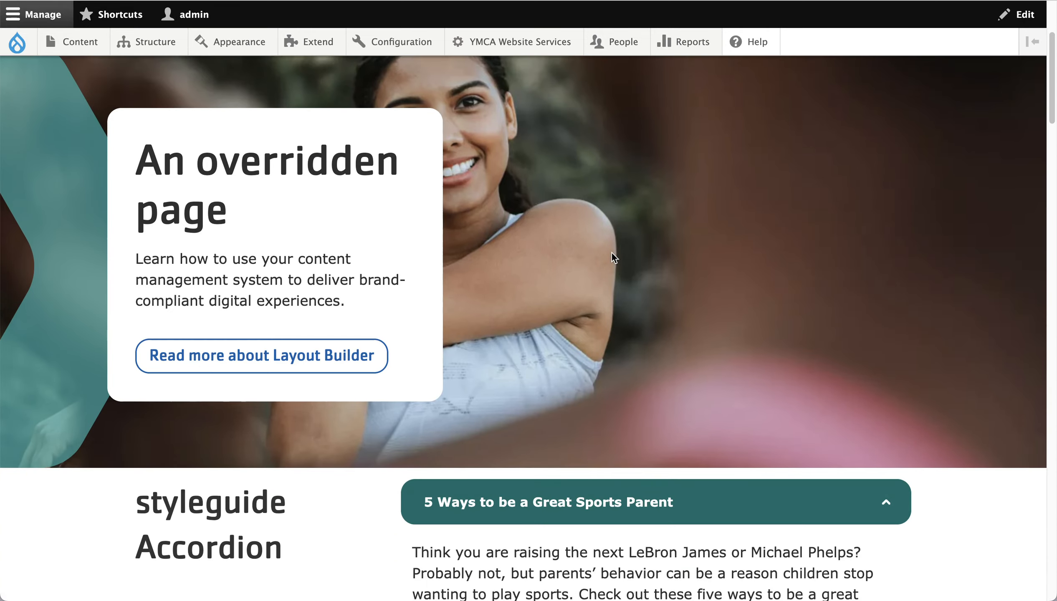
scroll(612, 253, up, 10)
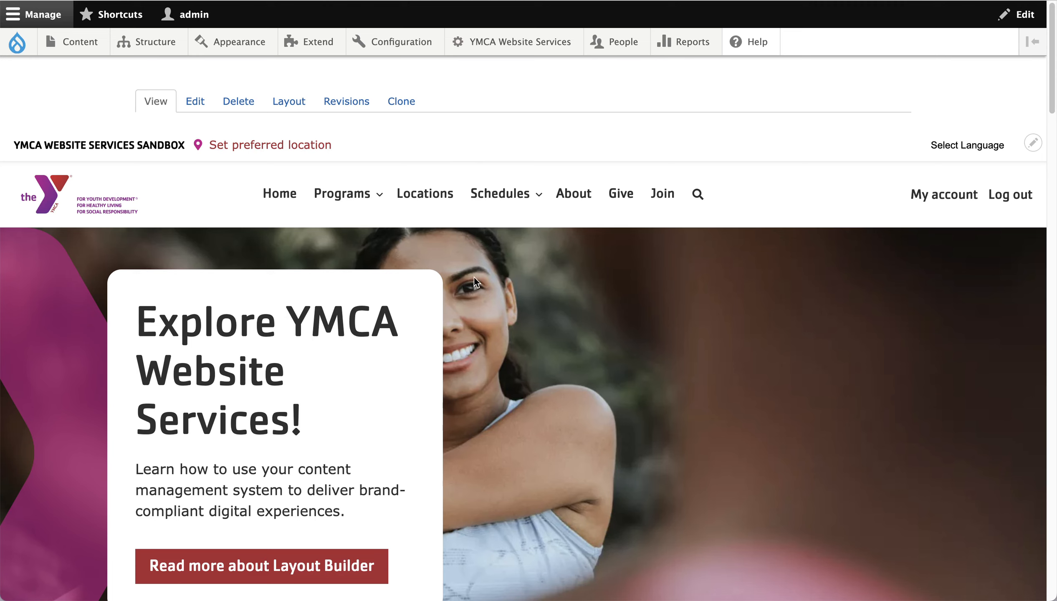
Override the default Y Styles in the Explore page's layout, choosing the medium border radius and the red and yellow color scheme
click(292, 107)
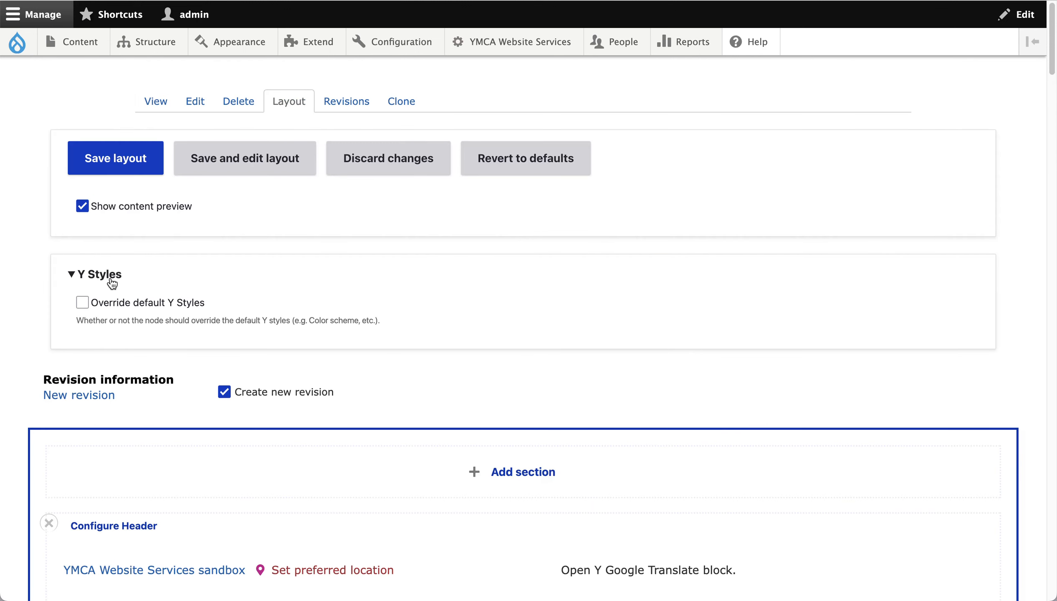
click(114, 303)
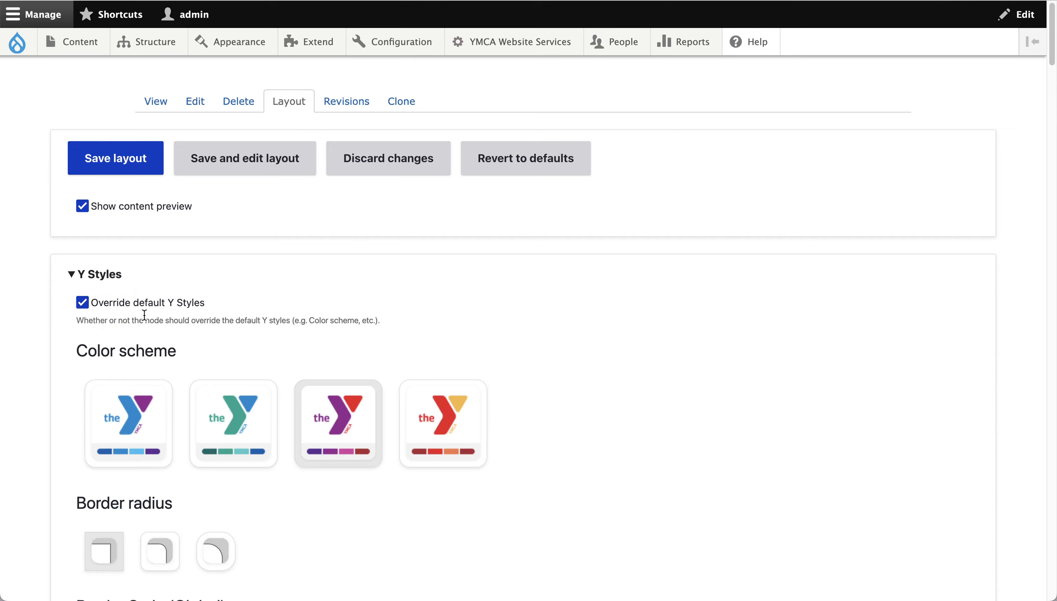
scroll(144, 315, down, 6)
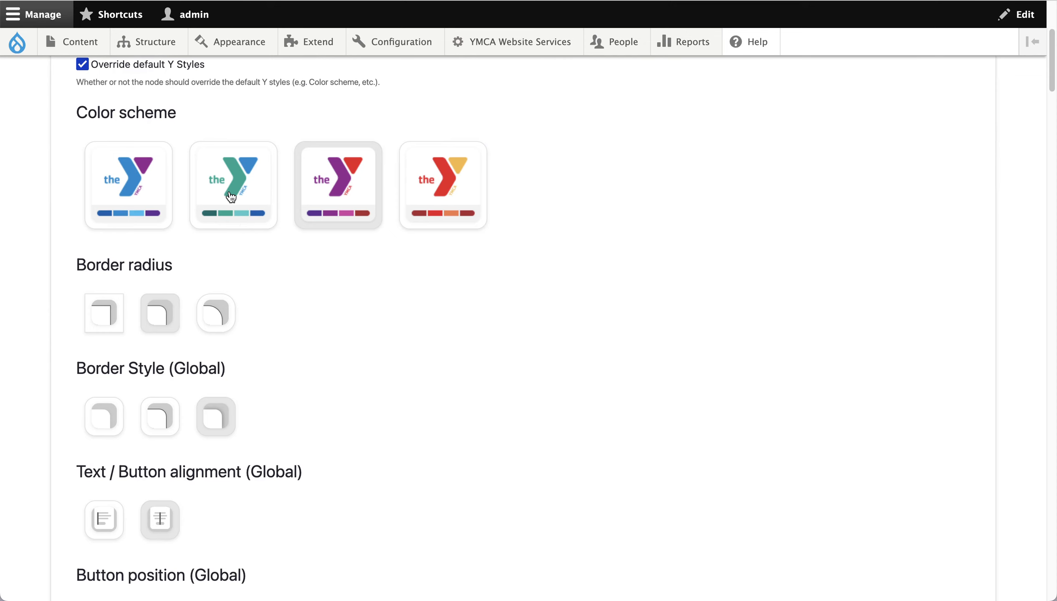
click(433, 189)
Set a line border, left text alignment, buttons on the cards' lower edge and outlined button fill, and save the page's layout
scroll(247, 354, down, 2)
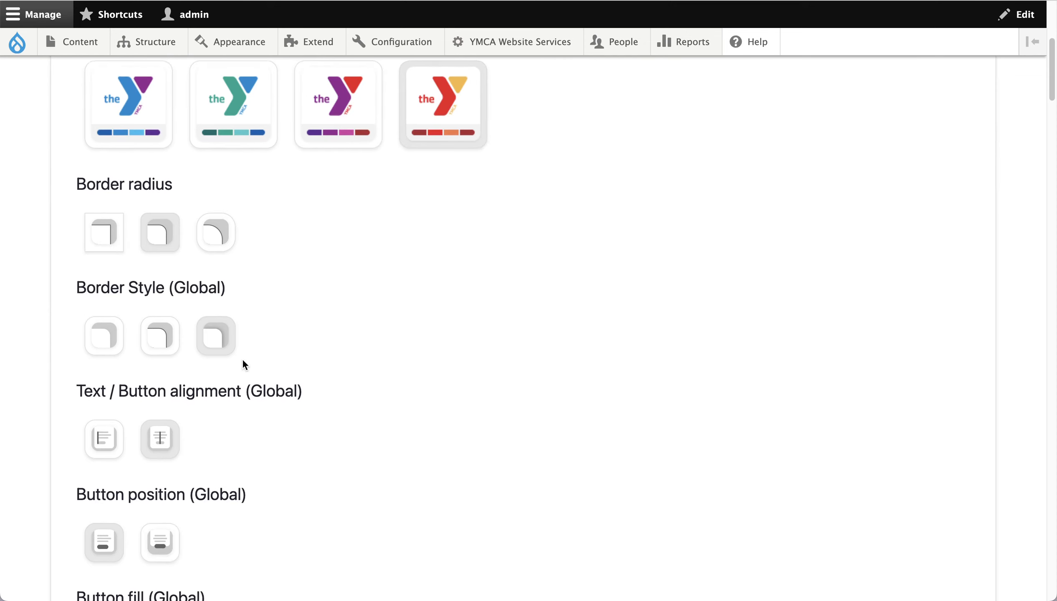
scroll(269, 386, down, 3)
scroll(278, 394, up, 10)
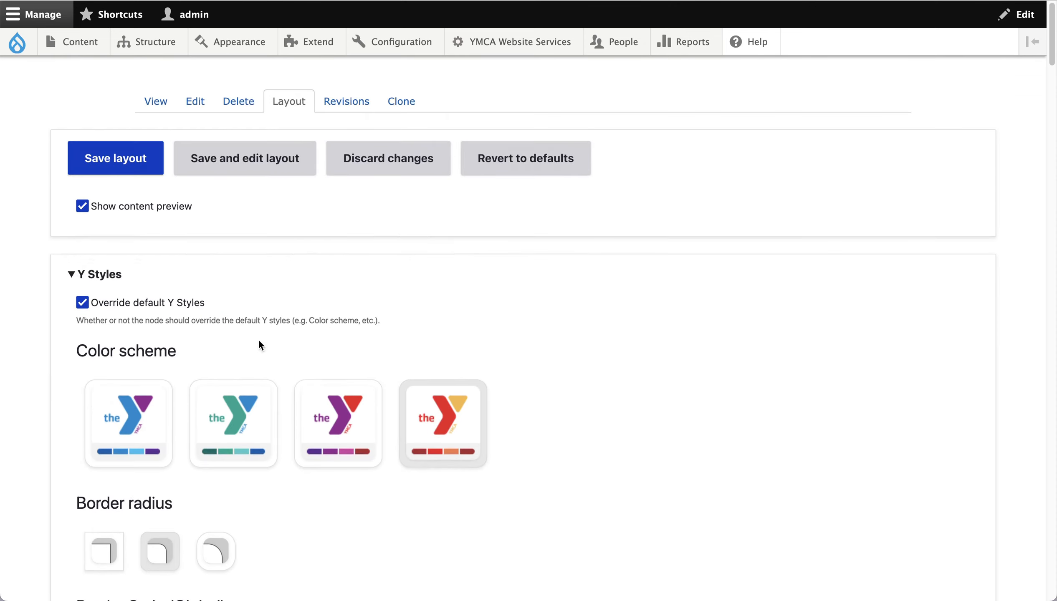
click(131, 160)
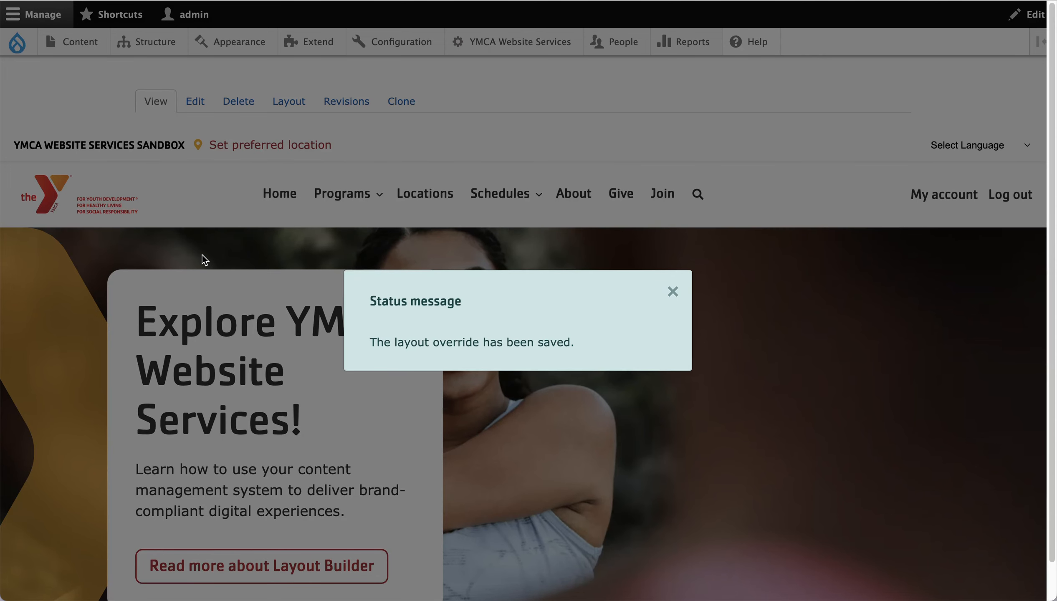
Dismiss the status message and examine the color scheme, cards and buttons on the Explore page
click(202, 254)
scroll(213, 287, down, 6)
scroll(214, 288, down, 9)
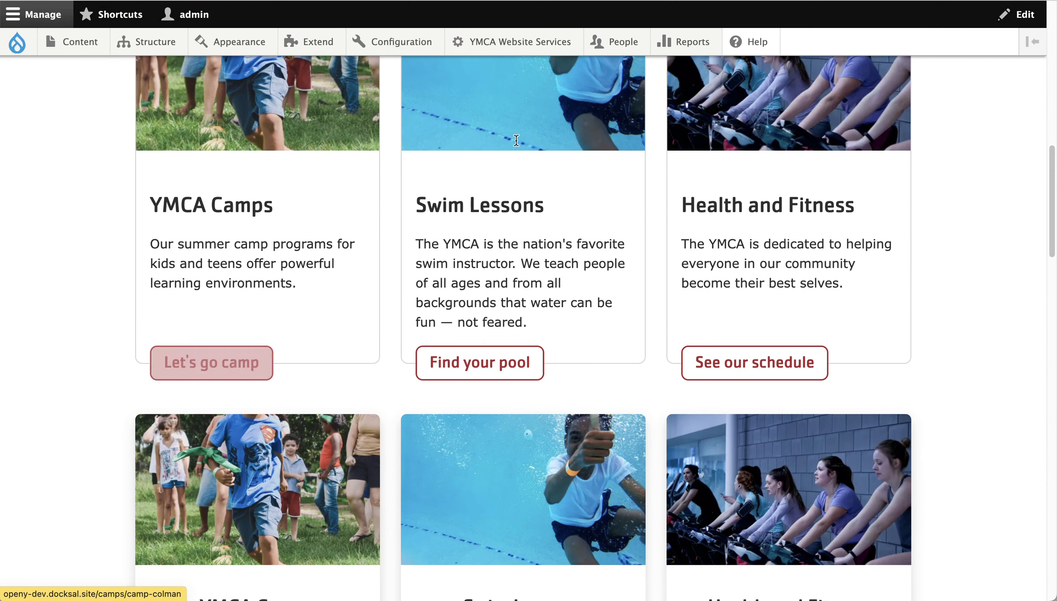
scroll(587, 339, up, 15)
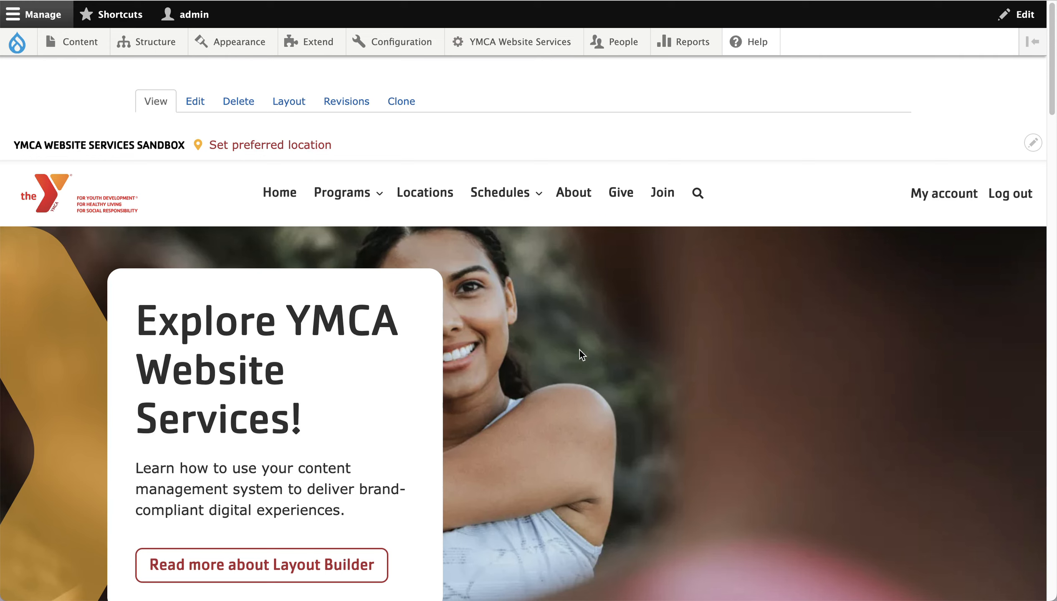
Reopen the layout editor of the "Explore YMCA Website Services!" page
scroll(578, 354, down, 1)
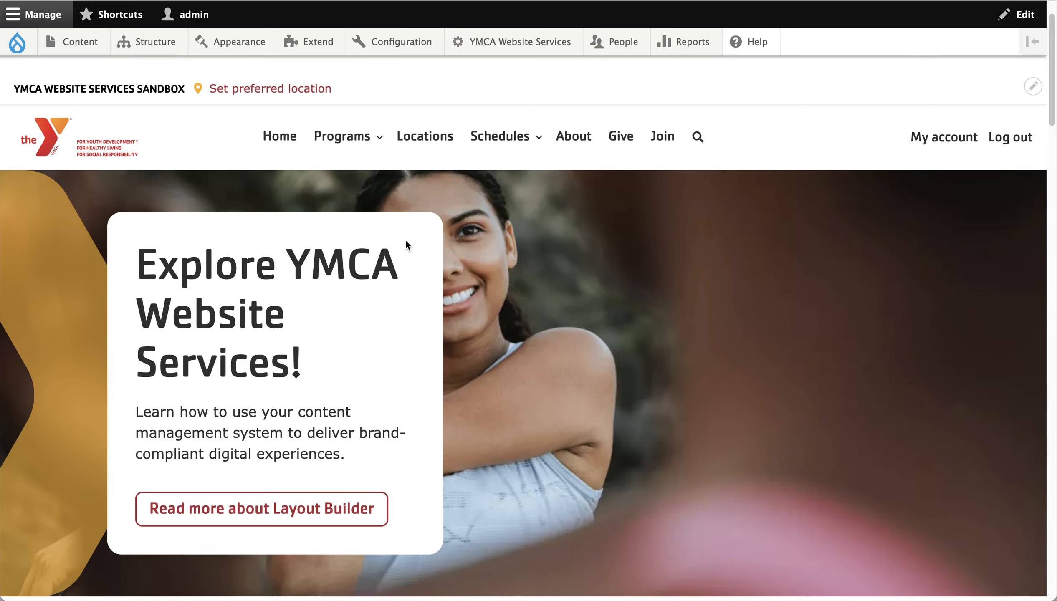
scroll(226, 142, up, 1)
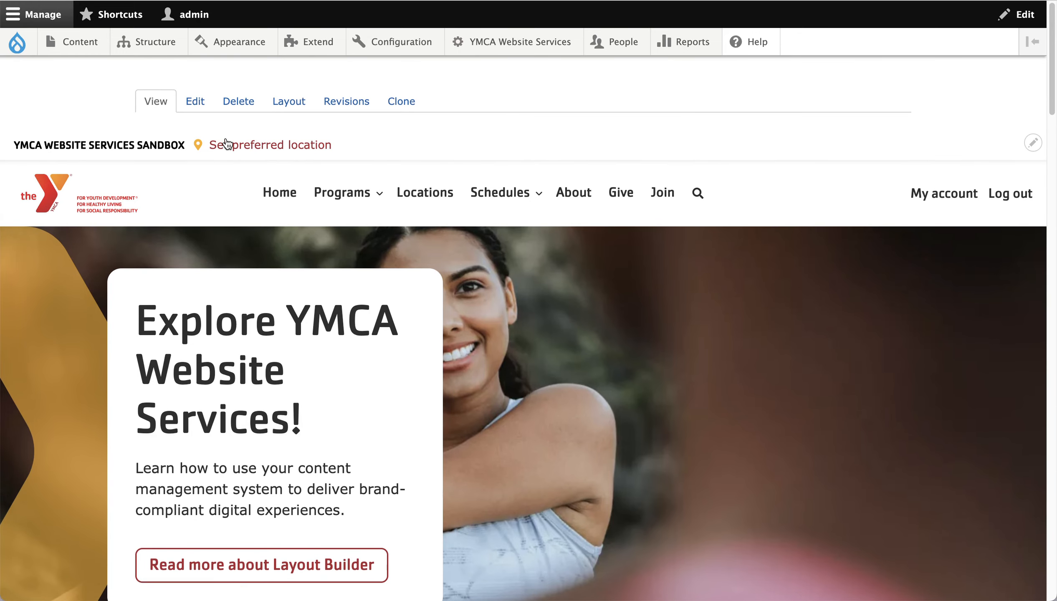
click(278, 110)
click(279, 108)
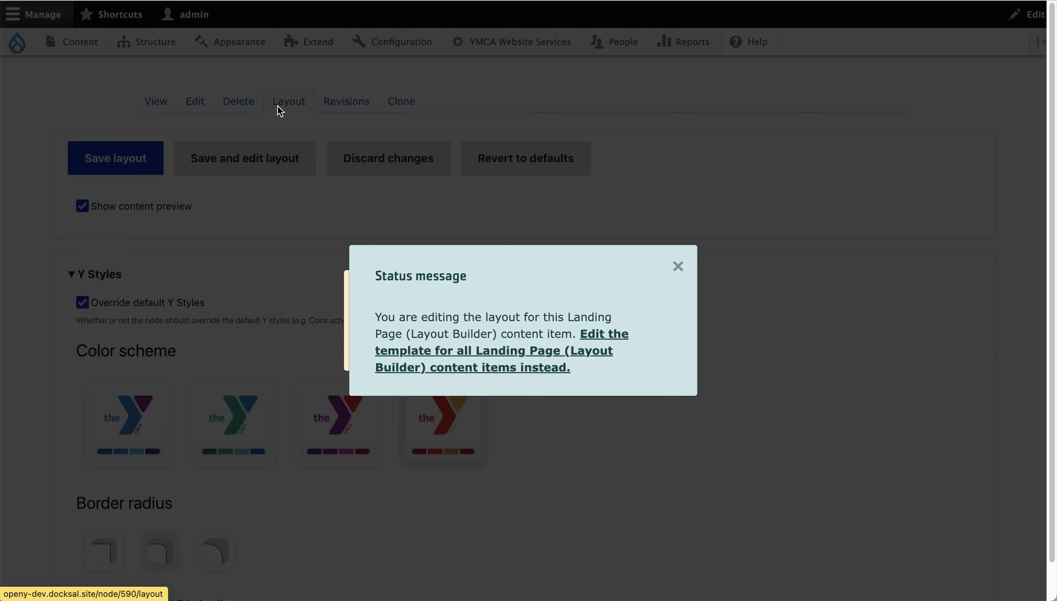
Dismiss the status and warning messages and open the Y Style options of the "home hero" banner block
click(518, 218)
click(518, 219)
scroll(524, 279, down, 20)
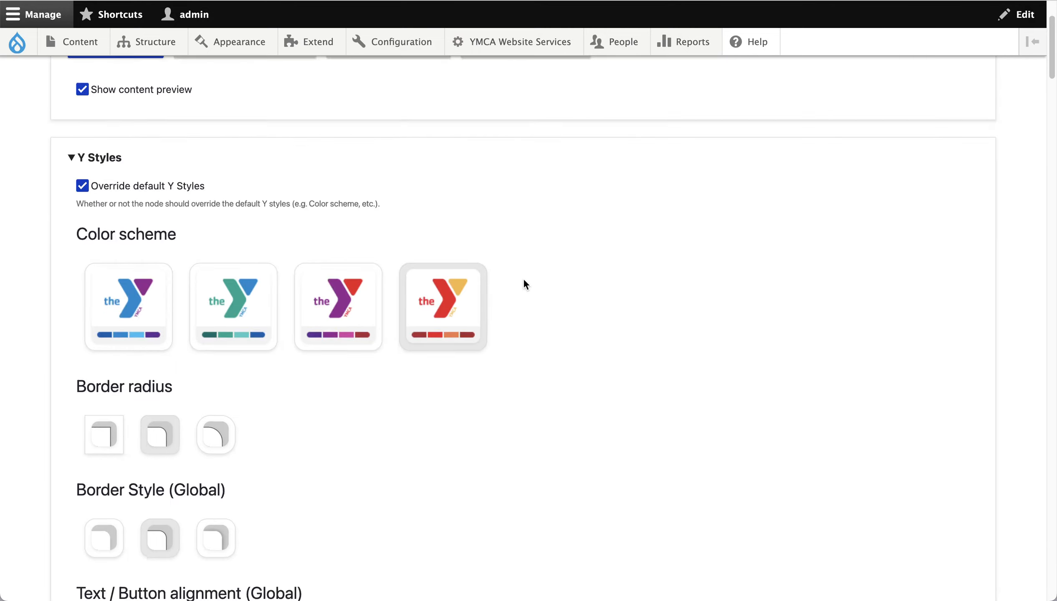
scroll(524, 280, down, 5)
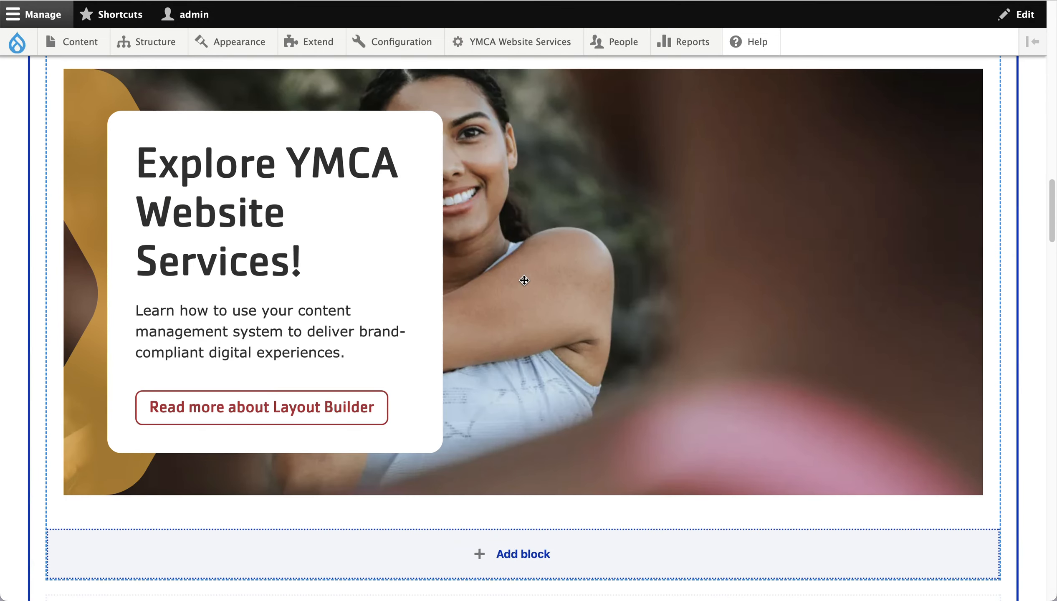
click(412, 155)
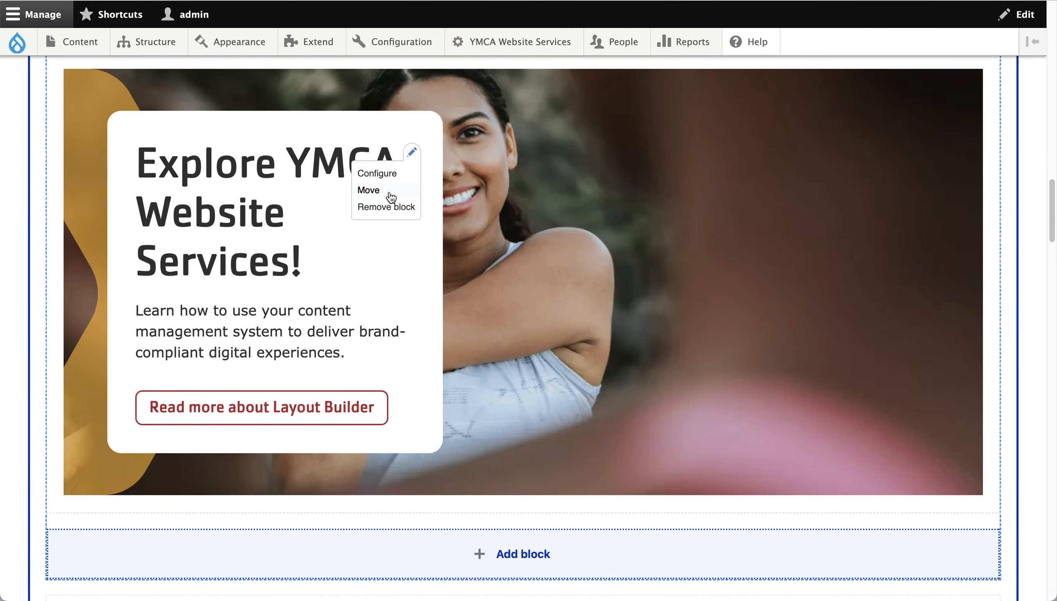
click(393, 178)
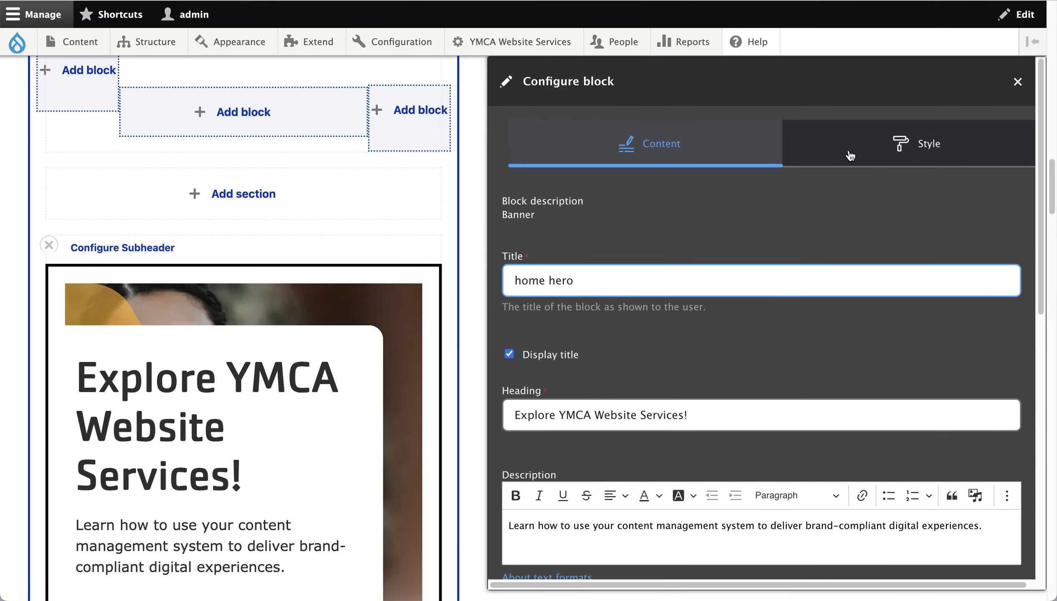
click(851, 154)
click(600, 215)
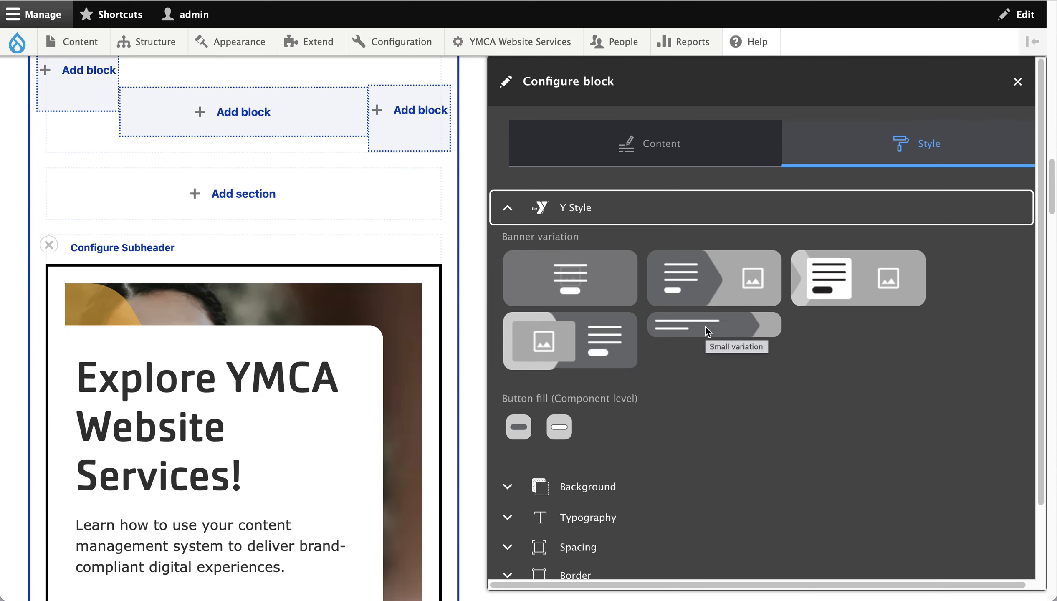
Choose the banner variation with an inset image beside the text and update the "home hero" block
scroll(691, 351, down, 2)
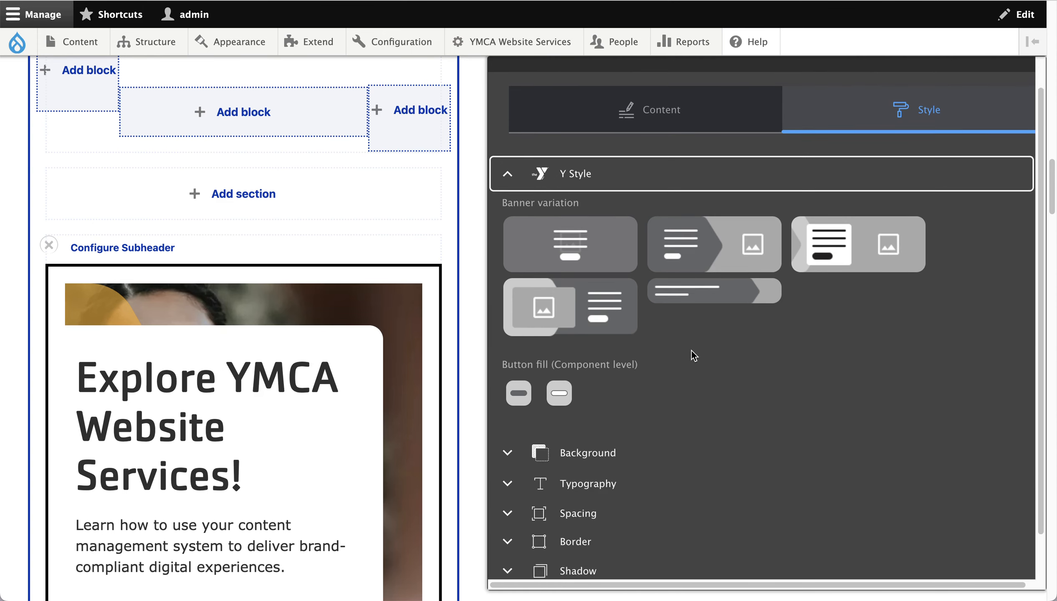
mouse_move(351, 380)
scroll(350, 379, down, 5)
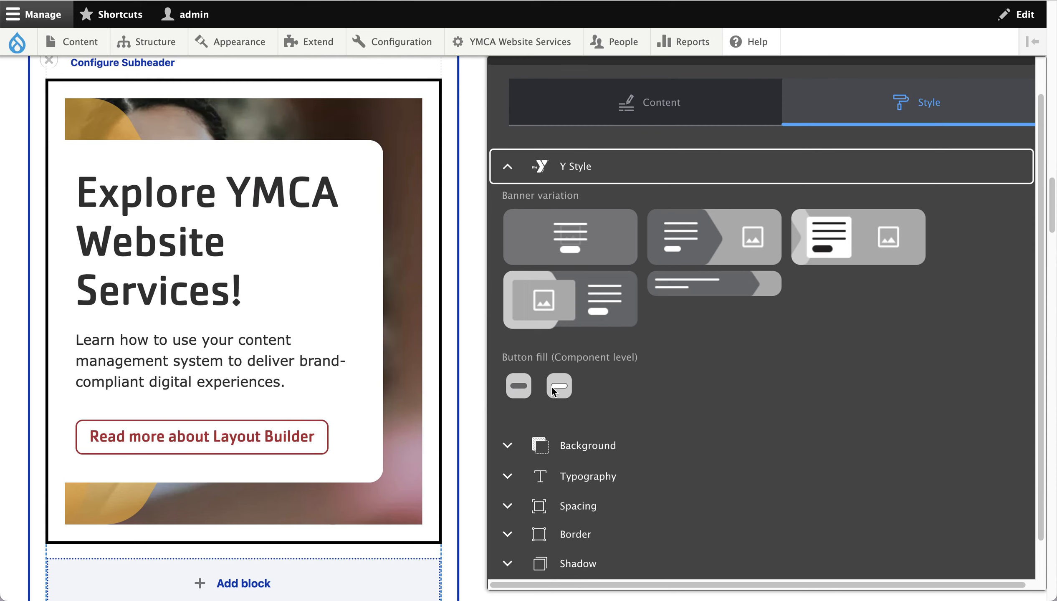
click(611, 299)
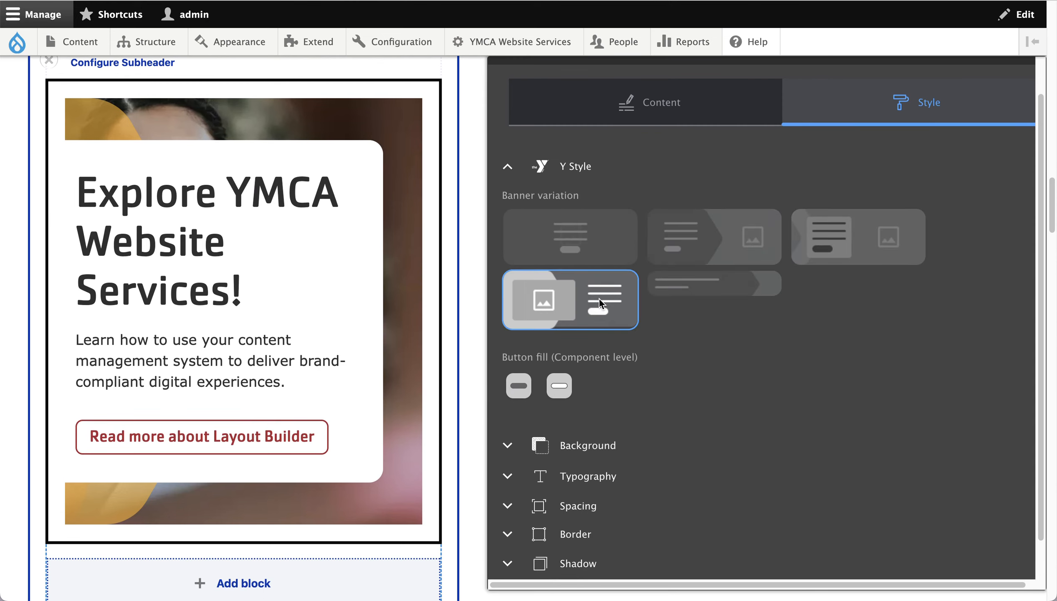
scroll(618, 231, up, 2)
click(619, 159)
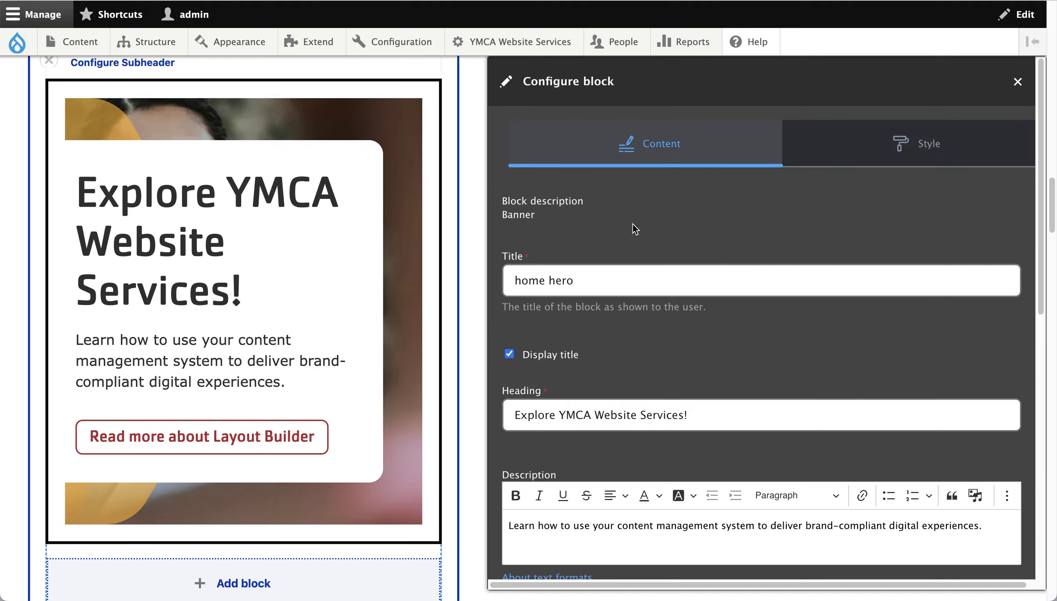
scroll(632, 224, down, 15)
click(539, 545)
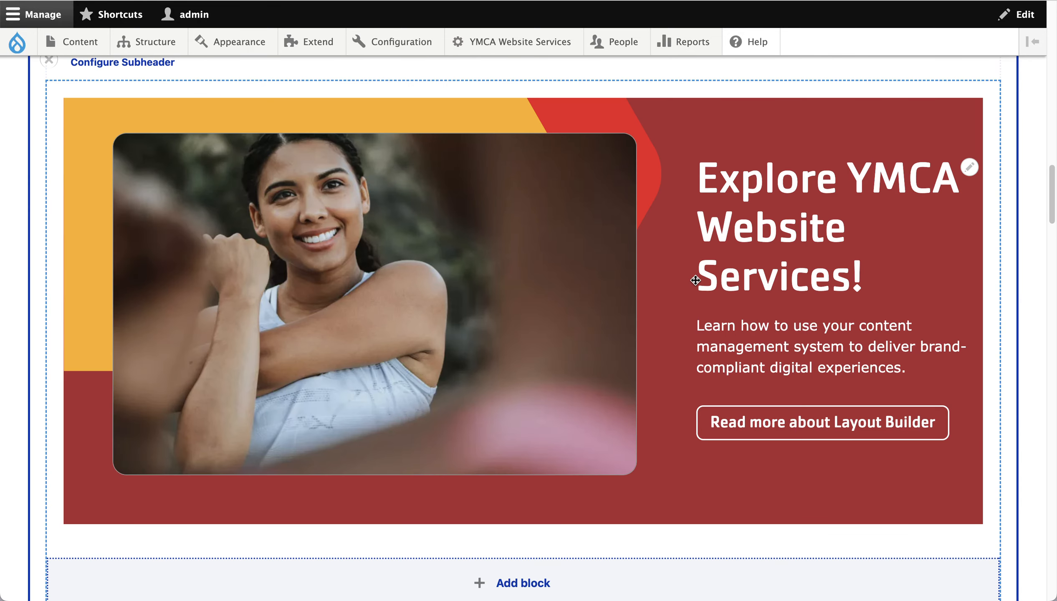
Open the Y Style options of the Cards block in the Body section
scroll(692, 277, down, 10)
click(907, 107)
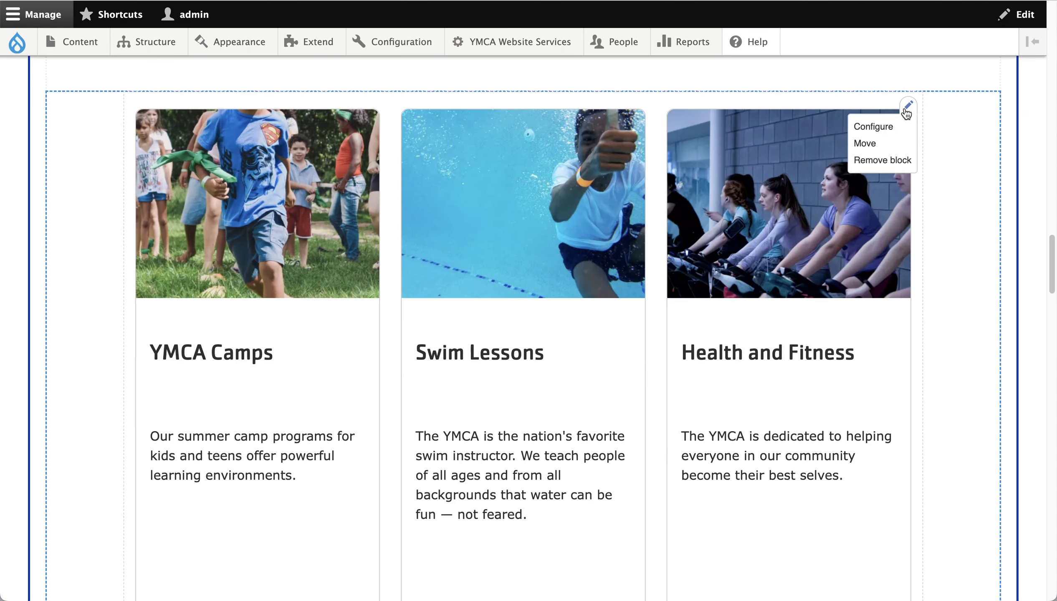
click(886, 131)
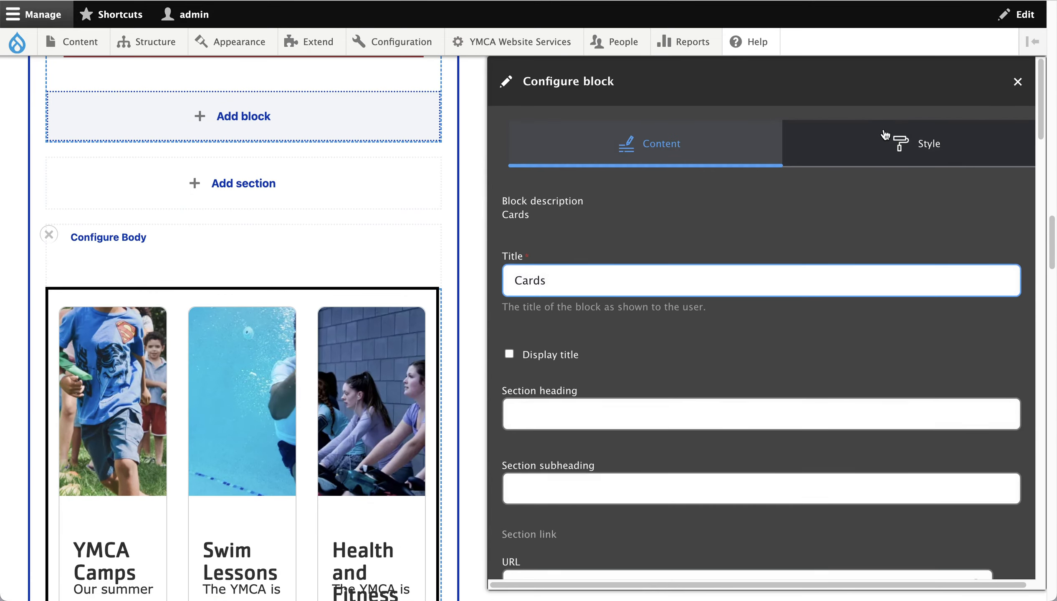
click(885, 136)
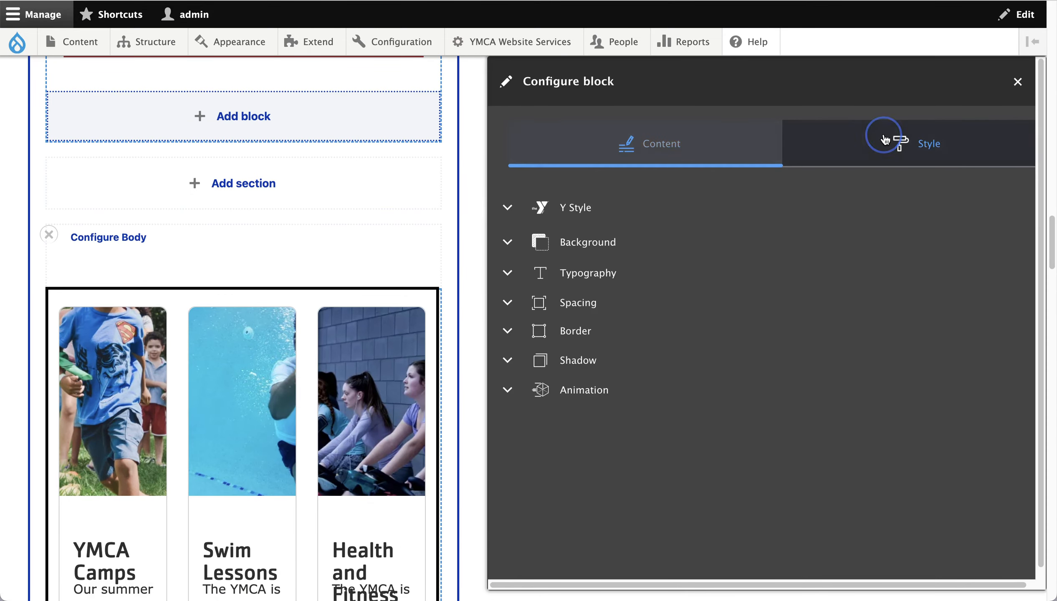
click(773, 208)
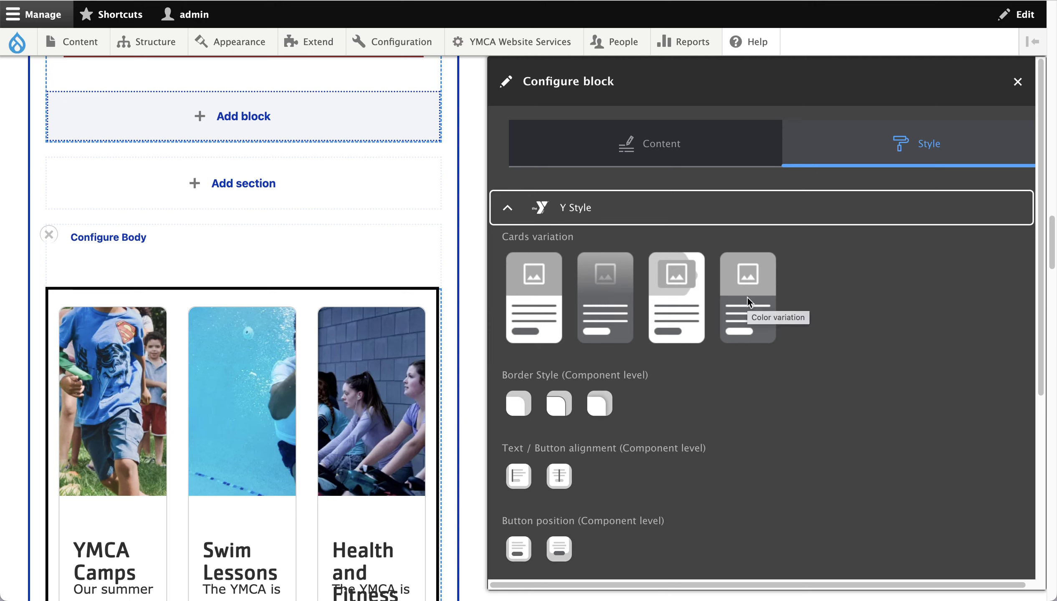
Give the Cards block the inset-image variation, left text and button alignment and a line border, and update the block
click(684, 303)
scroll(685, 303, down, 4)
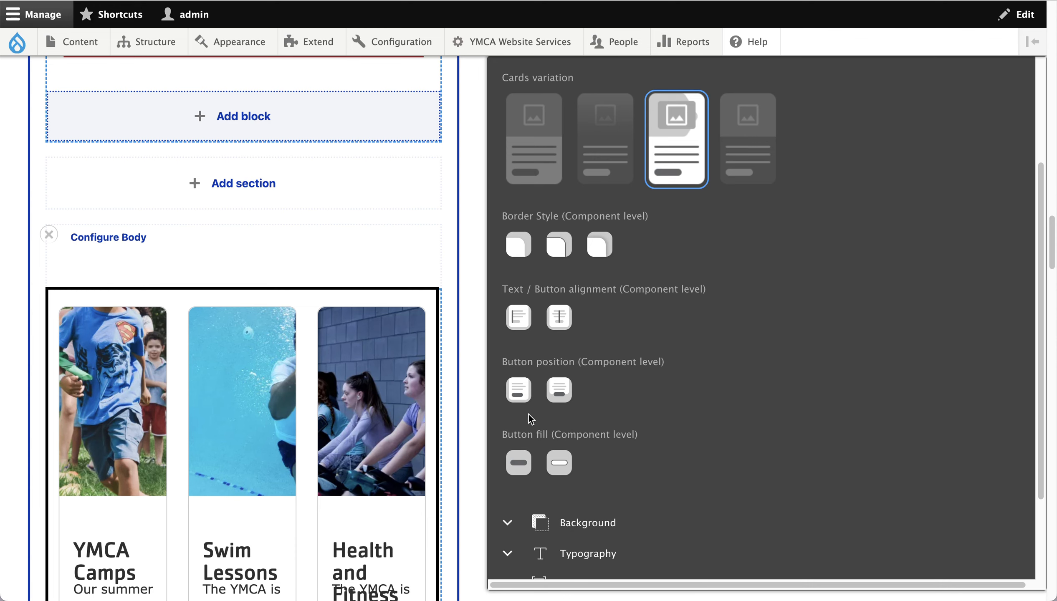
click(524, 317)
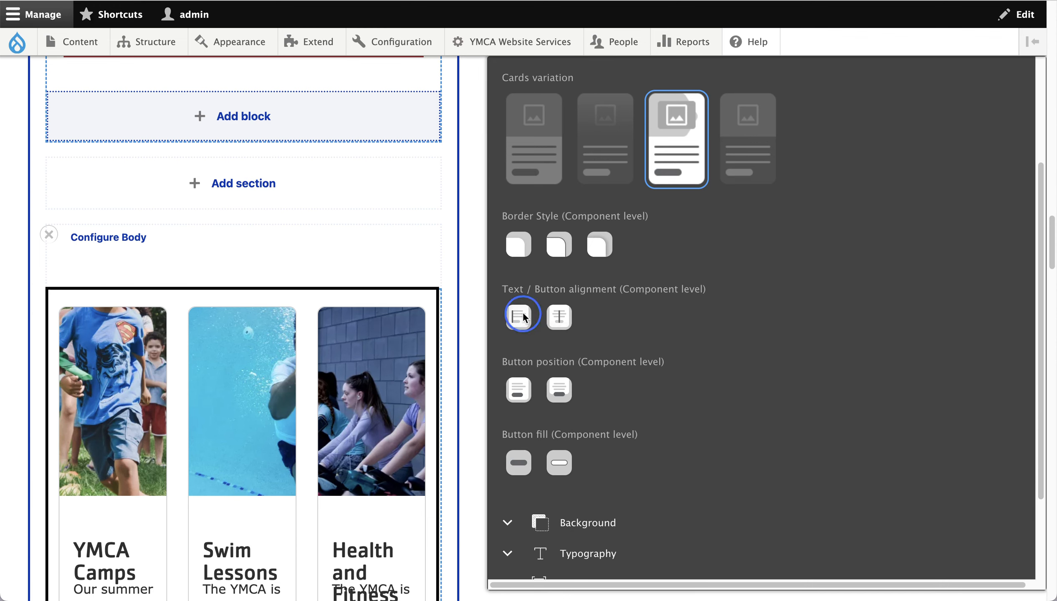
click(558, 243)
scroll(600, 327, down, 3)
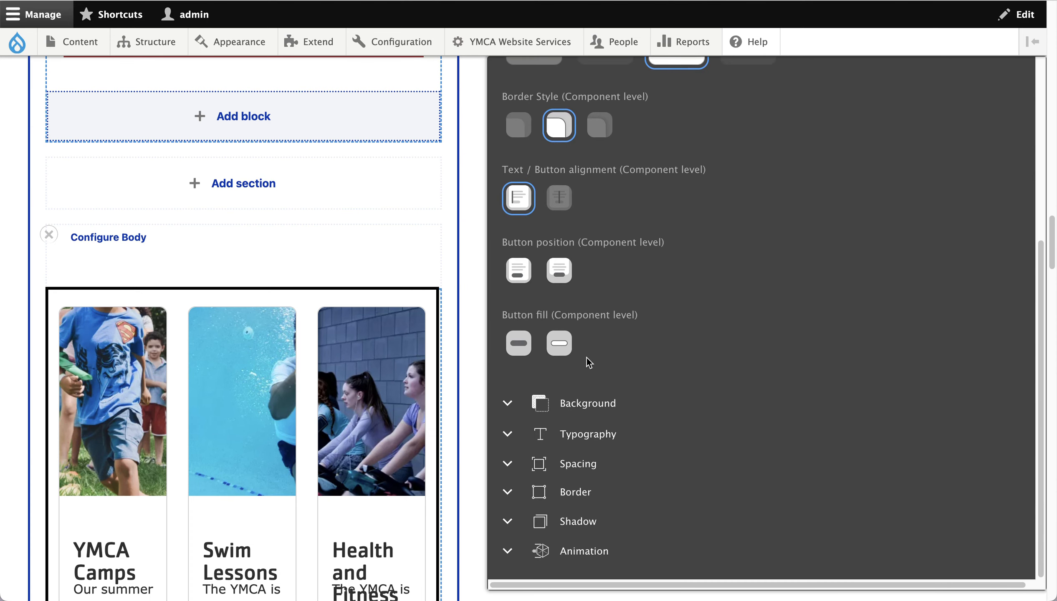
scroll(603, 325, down, 20)
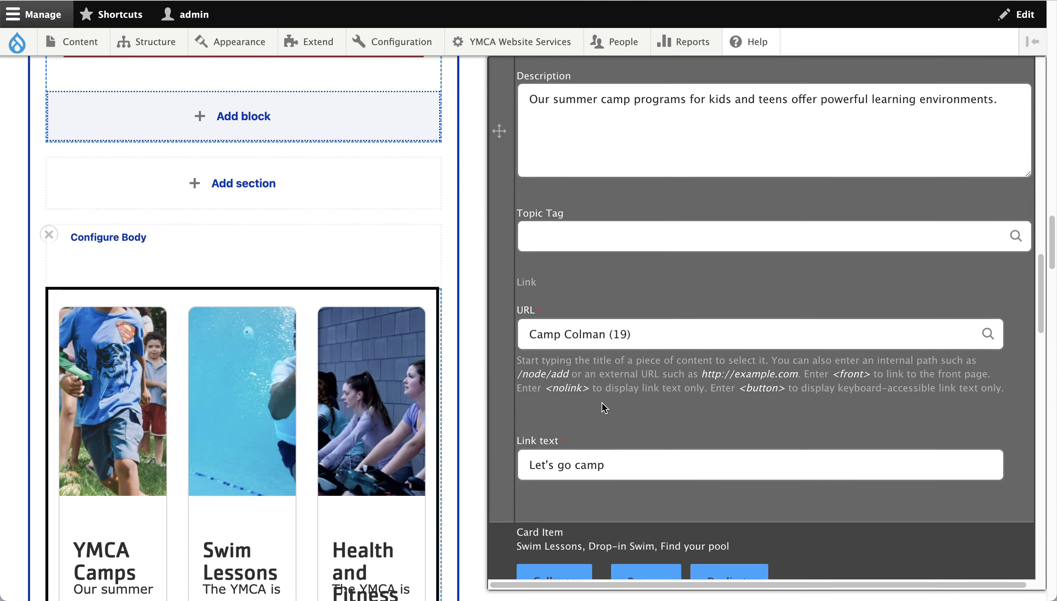
click(536, 548)
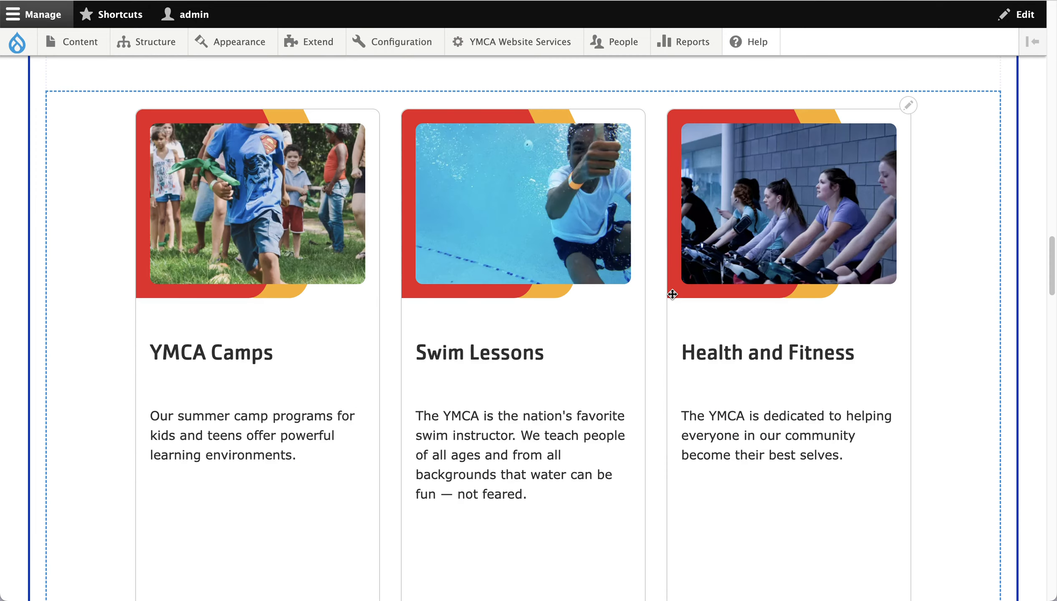
Review the restyled banner and cards, and open the spacing style options of the "home Grid CTA" block
scroll(673, 294, up, 10)
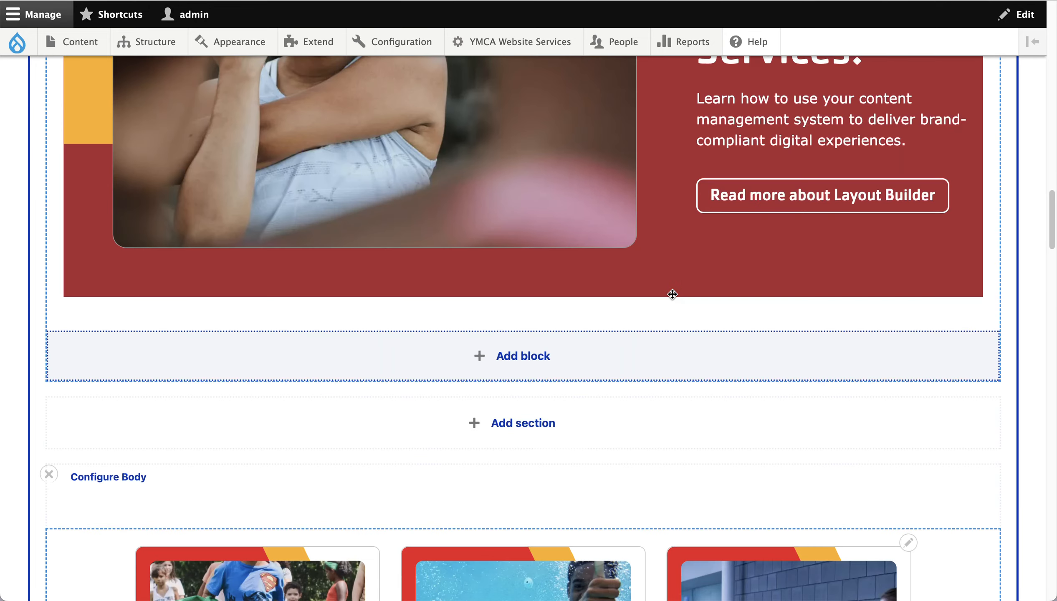
scroll(672, 294, up, 8)
scroll(673, 294, down, 16)
scroll(673, 295, down, 12)
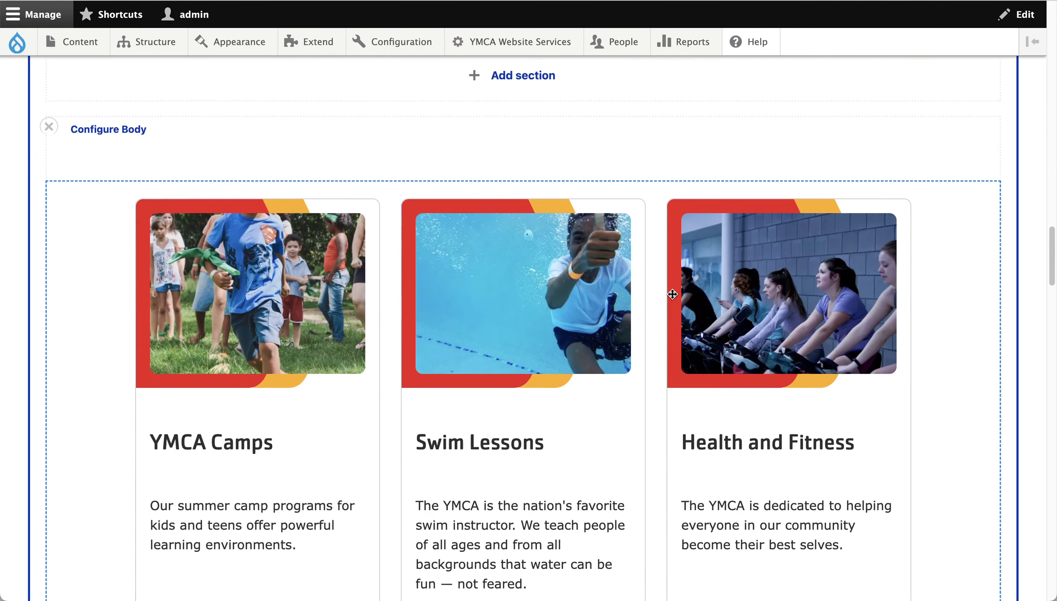
mouse_move(909, 179)
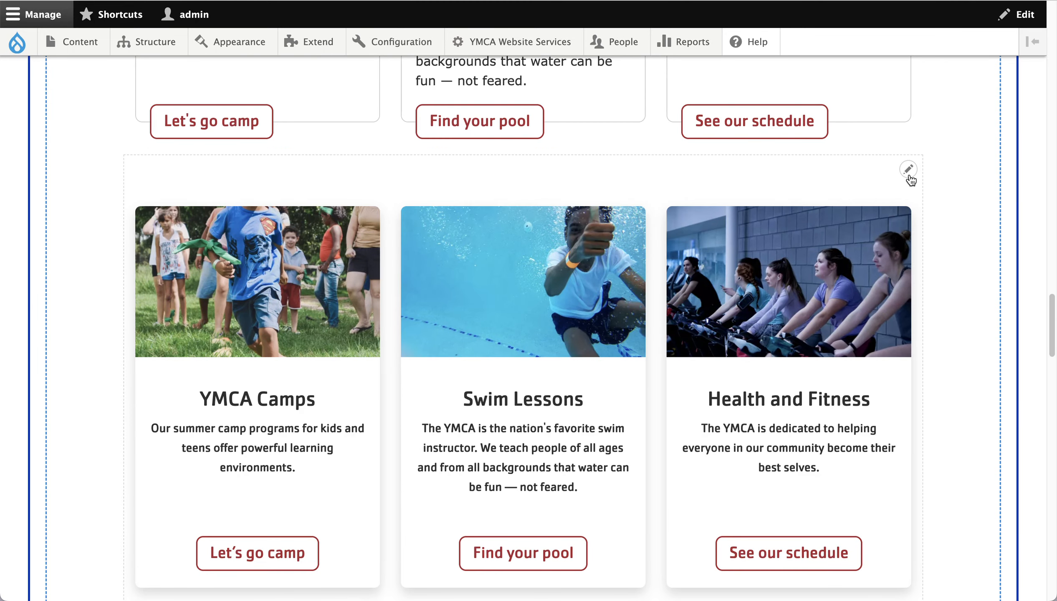
click(908, 175)
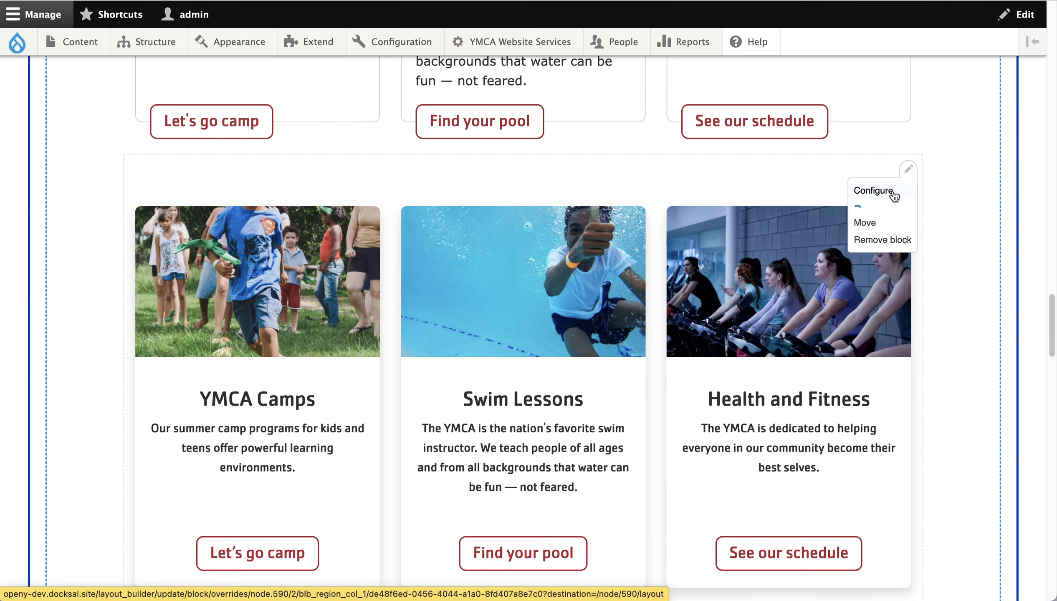
click(894, 193)
click(890, 146)
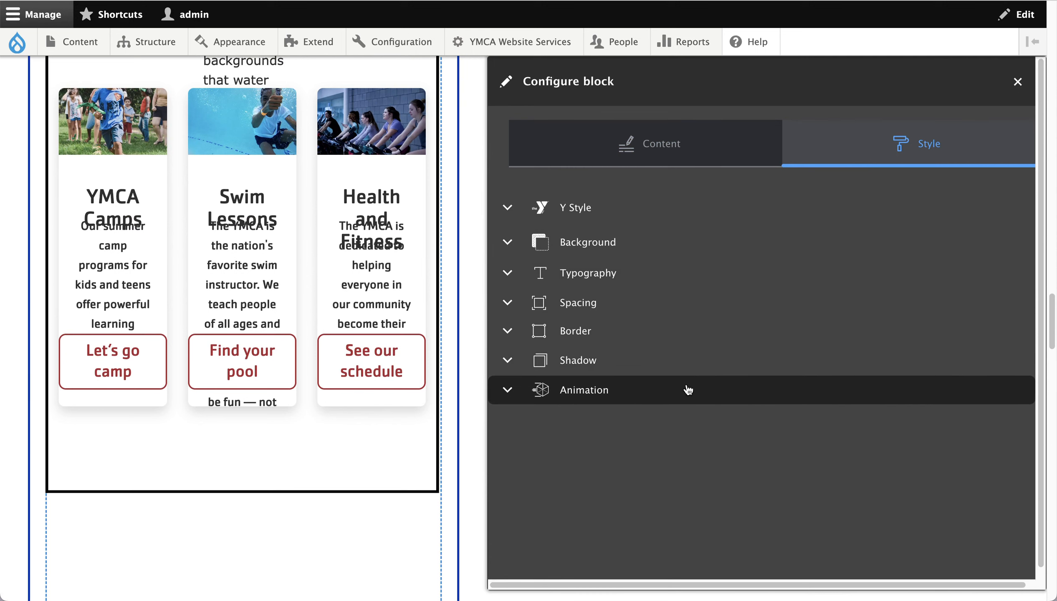
click(685, 307)
Increase the top margin of the "home Grid CTA" block, update the block and dismiss the warning message
scroll(684, 306, down, 3)
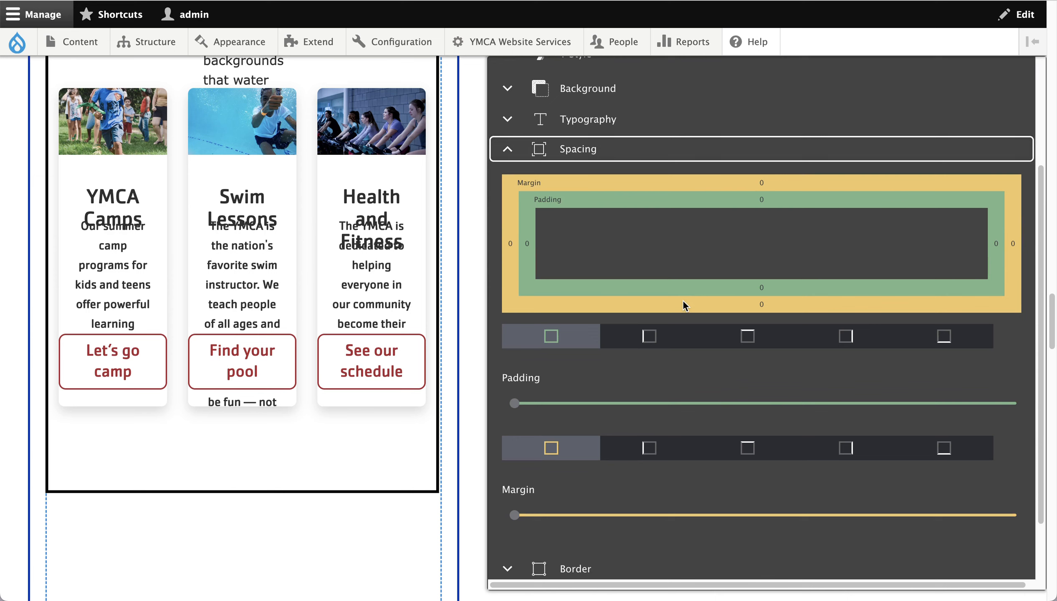
click(734, 450)
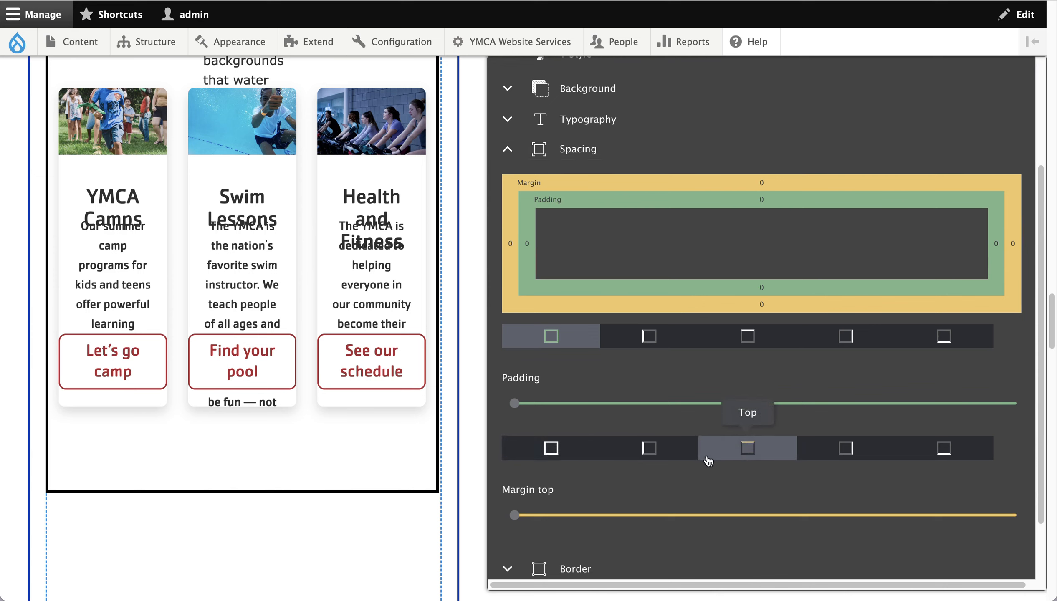
drag(588, 521, 796, 519)
scroll(744, 158, up, 3)
click(744, 157)
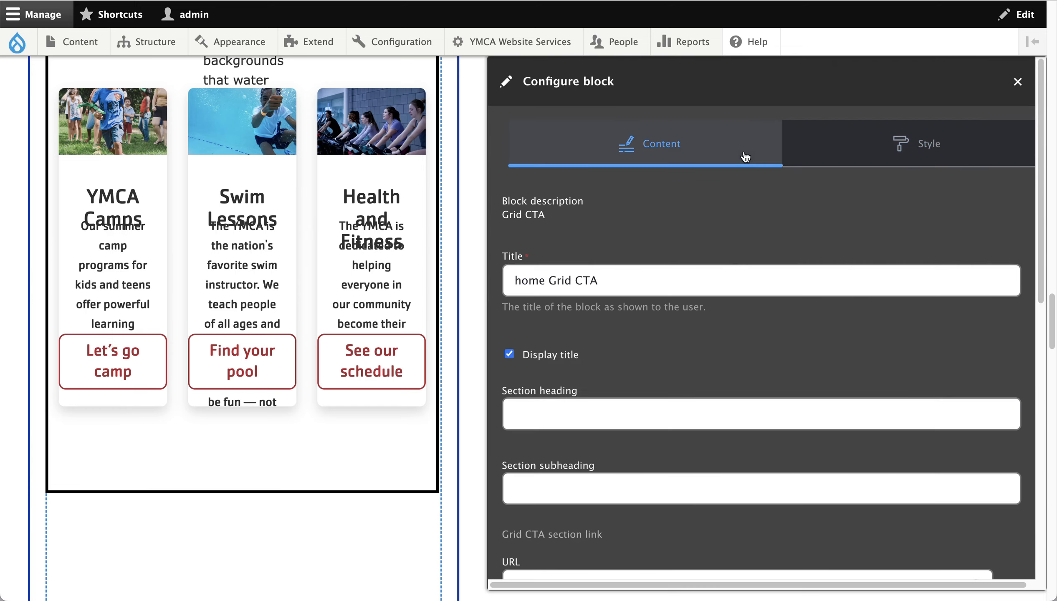
scroll(725, 288, down, 10)
click(507, 558)
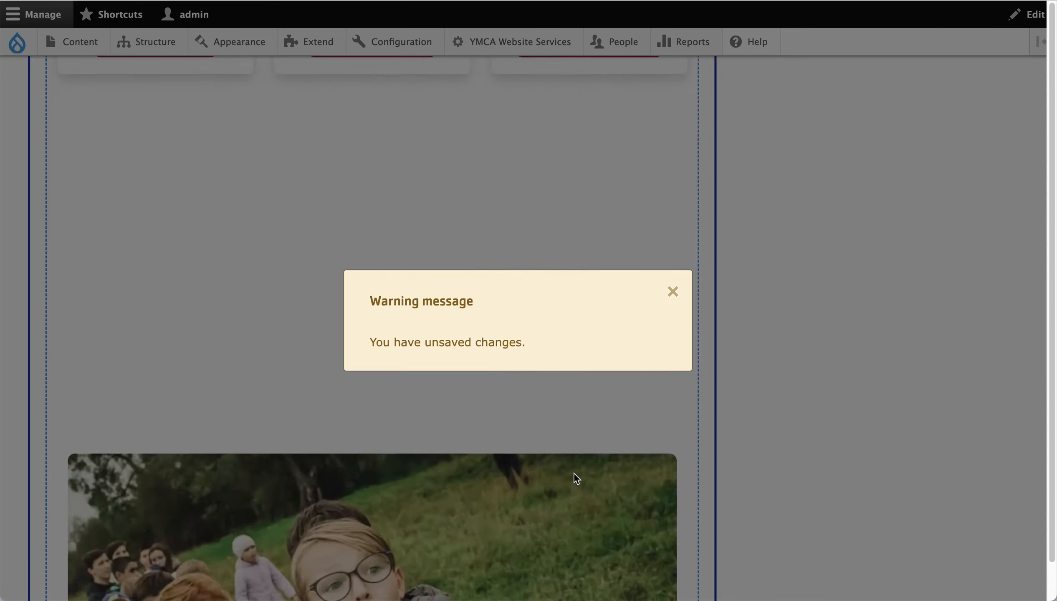
click(673, 292)
Open the Body section's configuration and set its container type to Edge to Edge
scroll(677, 293, up, 10)
scroll(703, 293, up, 20)
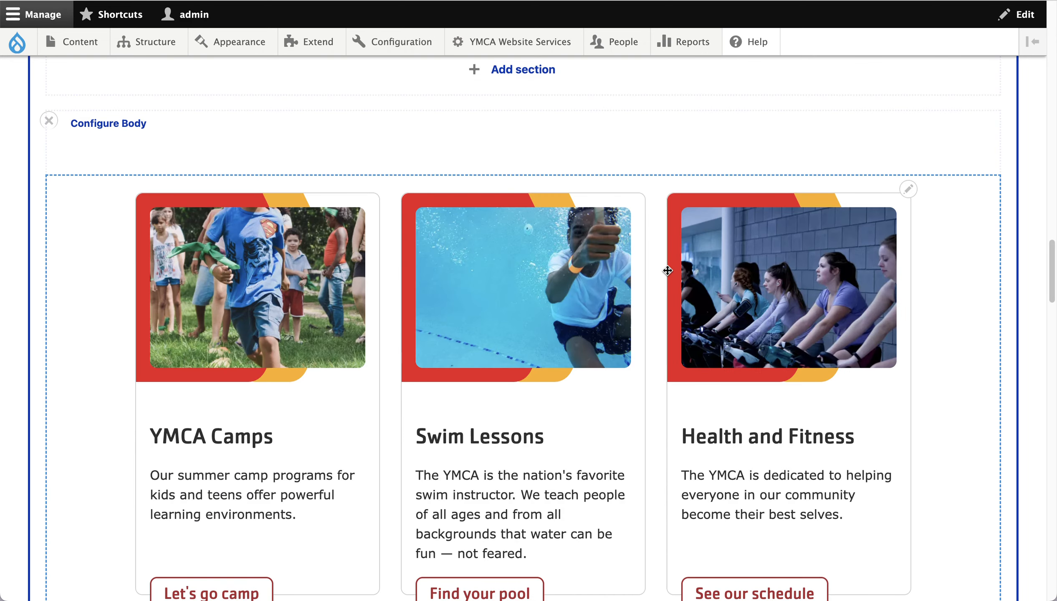
click(112, 126)
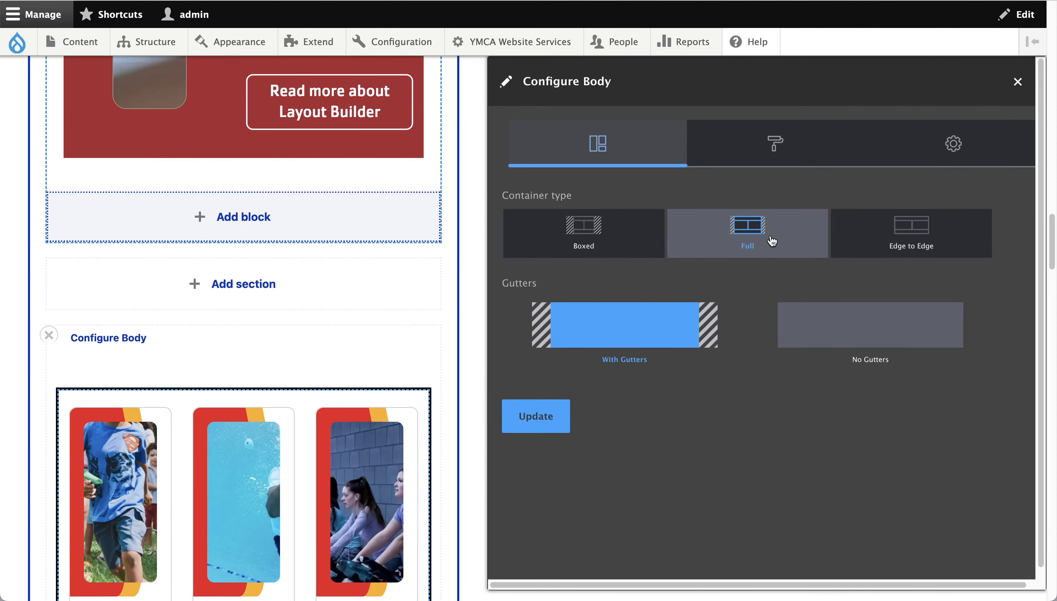
click(883, 238)
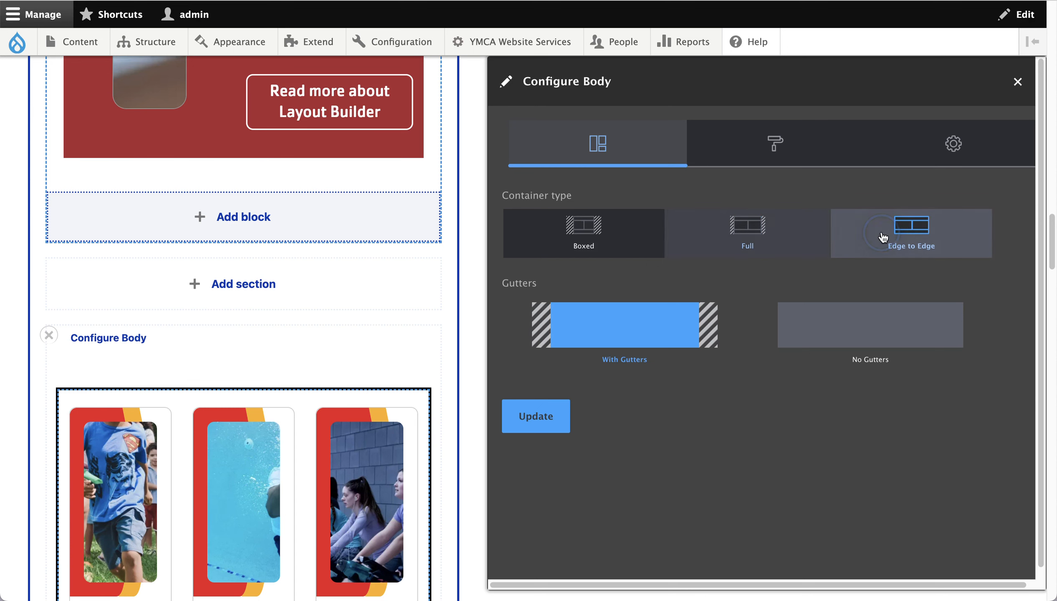
Examine the Body section's style options and its container, row and columns settings, and return to its layout options
click(751, 142)
click(656, 205)
click(656, 205)
click(903, 166)
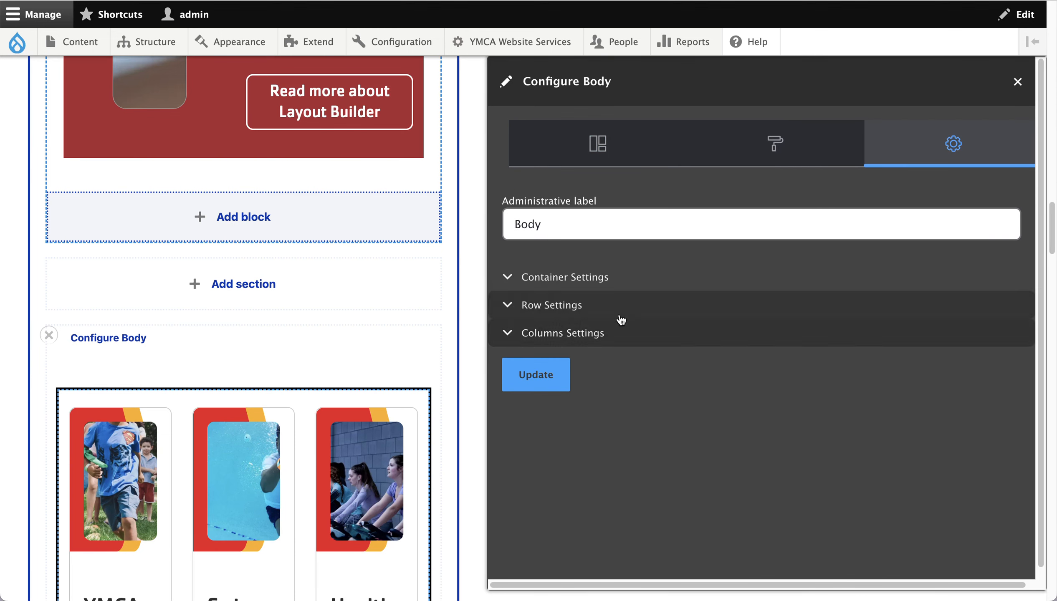
click(618, 332)
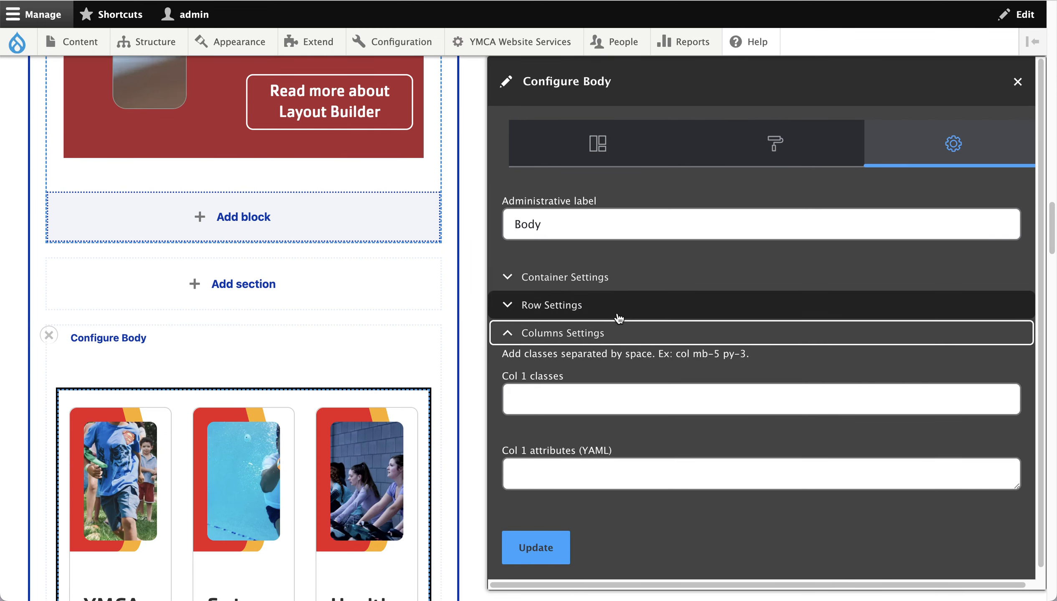
click(619, 312)
click(625, 292)
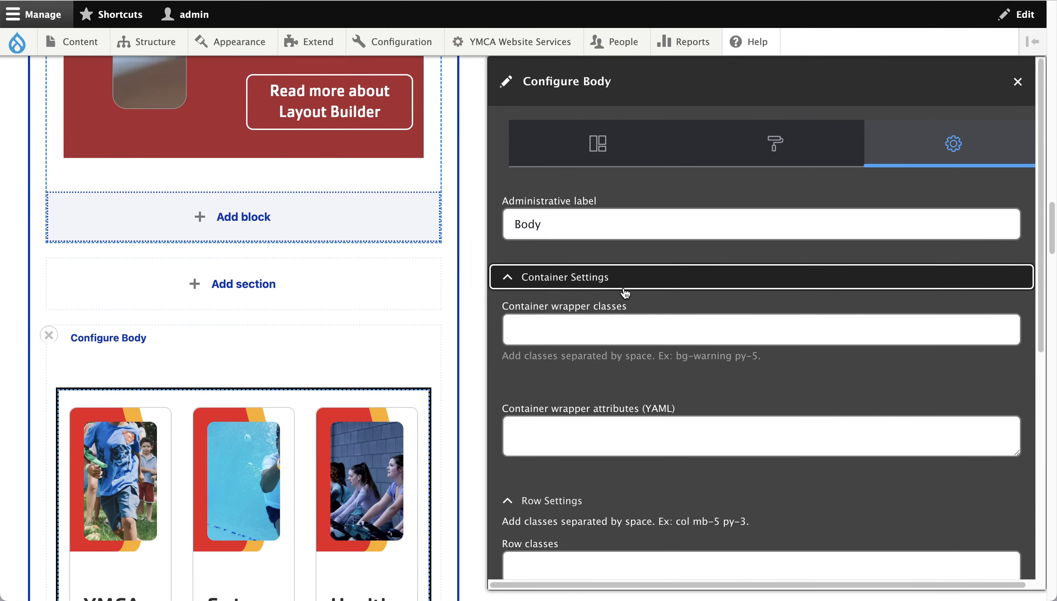
click(586, 145)
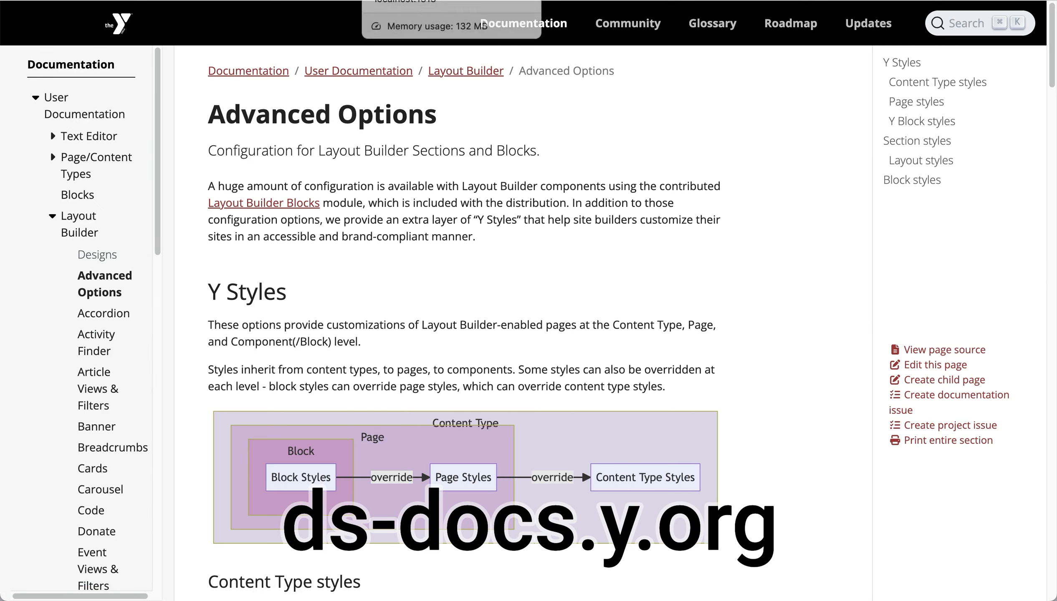
In the YMCA documentation site, open the Layout Builder Banner page and view its Design System reference
scroll(84, 327, down, 3)
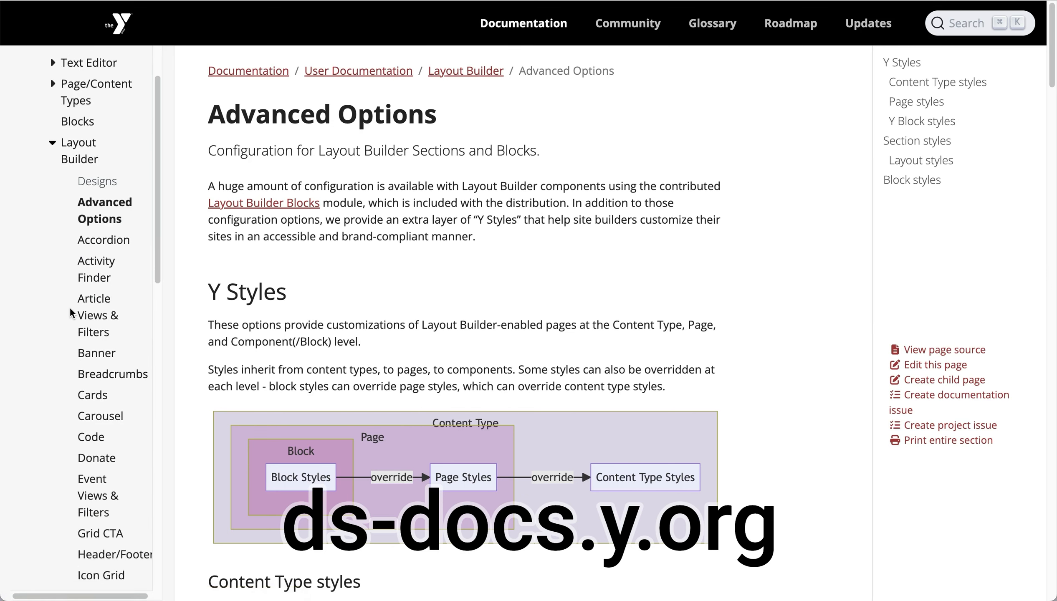
click(87, 342)
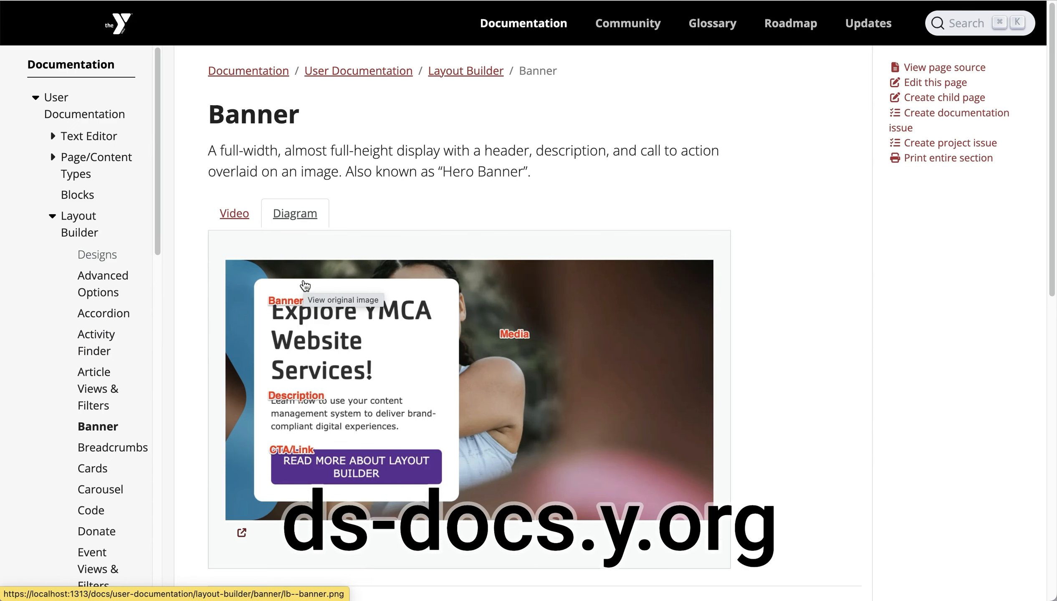
scroll(304, 285, down, 6)
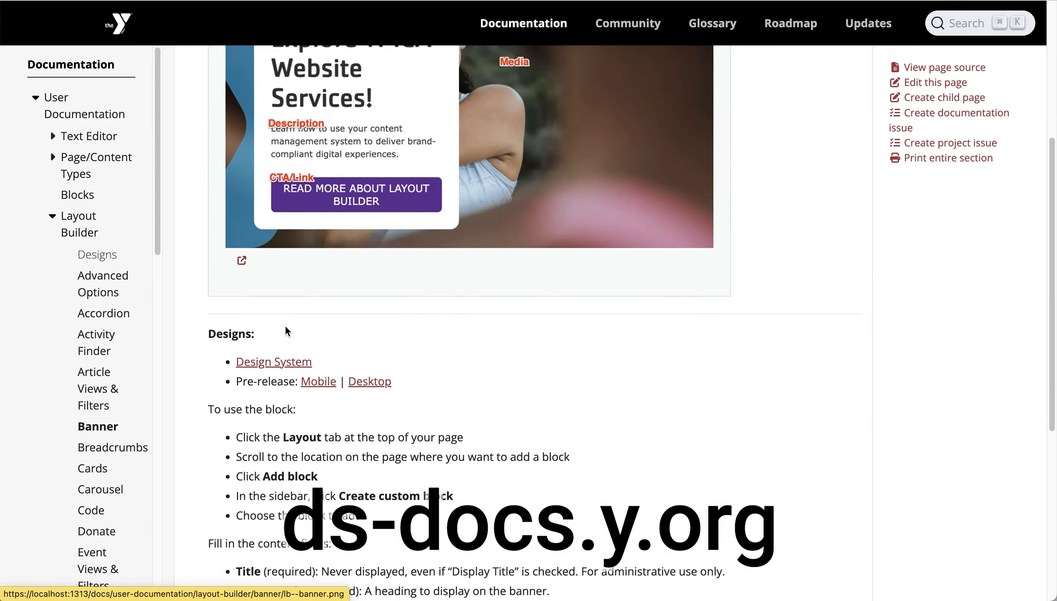
click(289, 365)
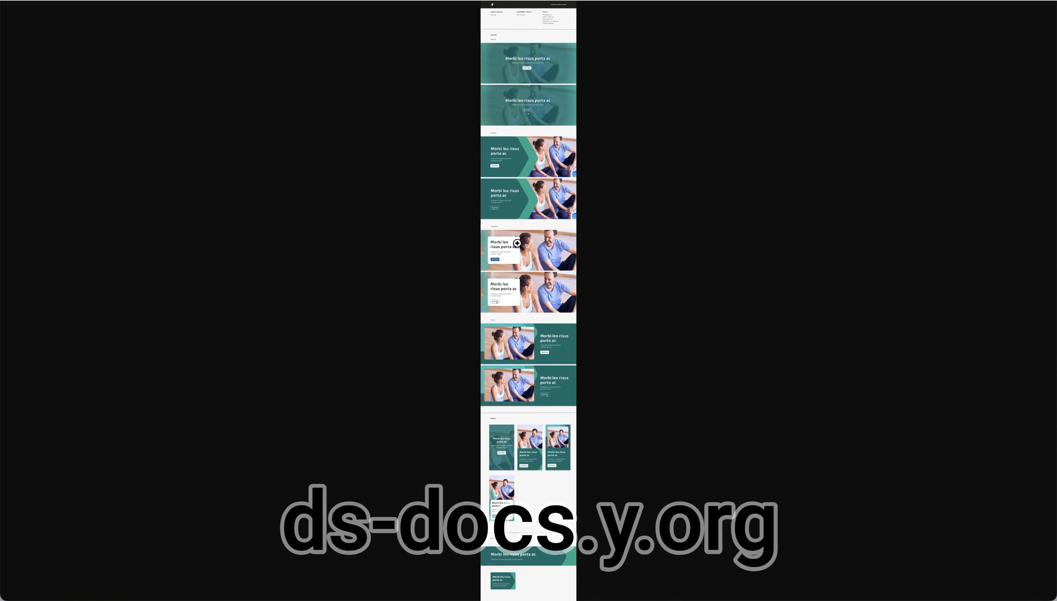